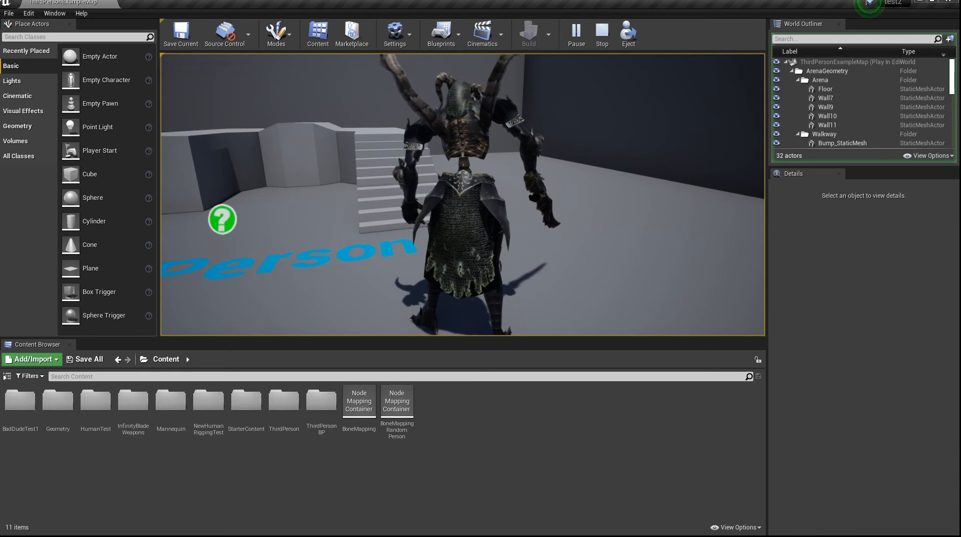
Run the demon character around the arena in the play session to check how it holds the sword, and end the session.
{"action": "key", "text": "d"}
{"action": "key", "text": "s"}
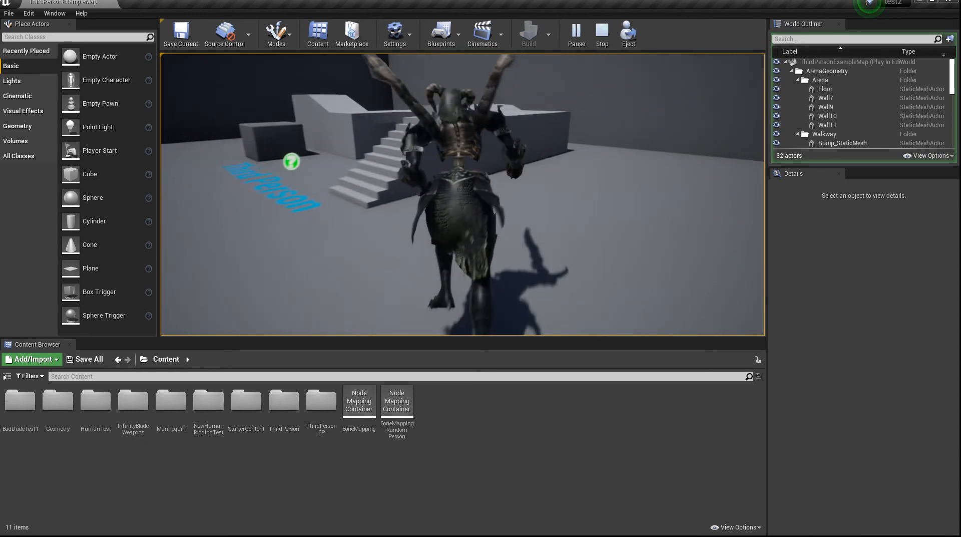
{"action": "key", "text": "a"}
{"action": "key", "text": "w"}
{"action": "key", "text": "d"}
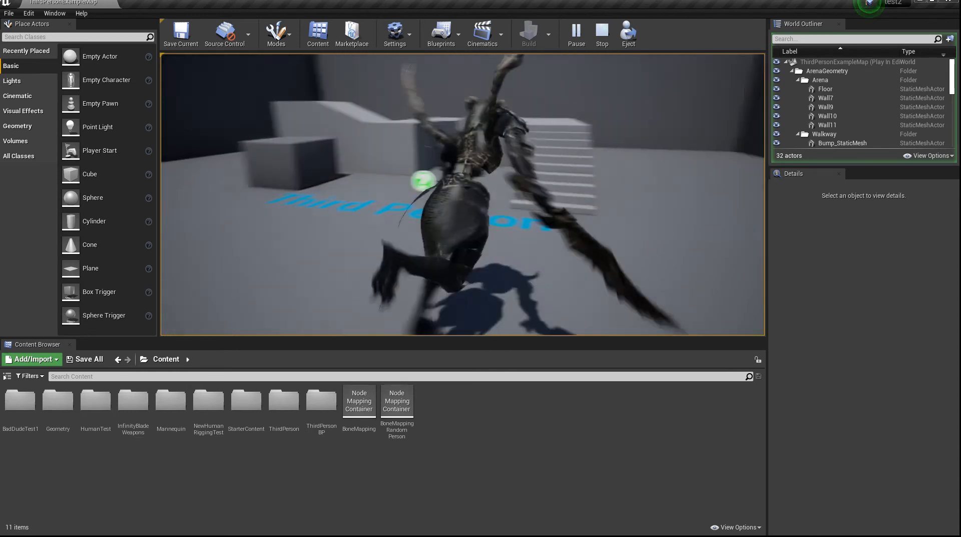
{"action": "key", "text": "s"}
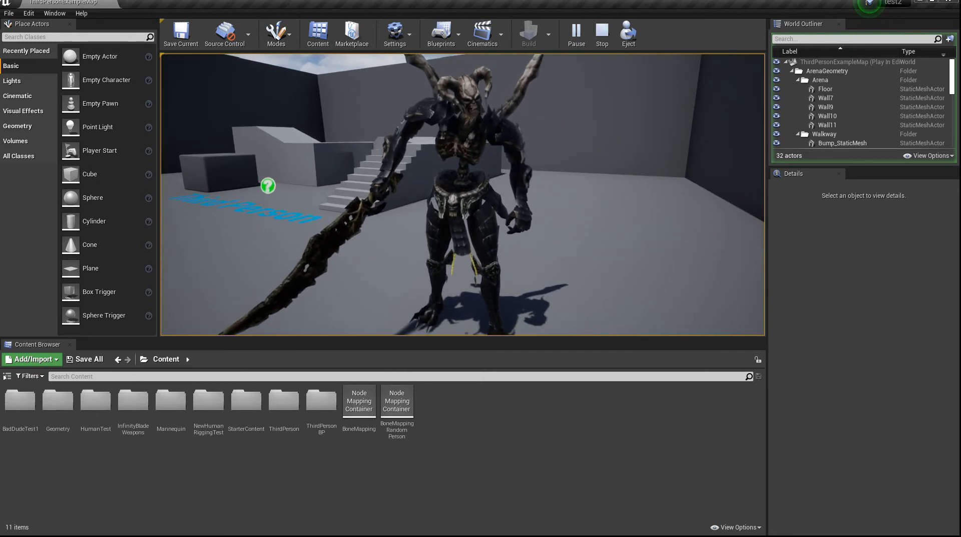
{"action": "key", "text": "Escape"}
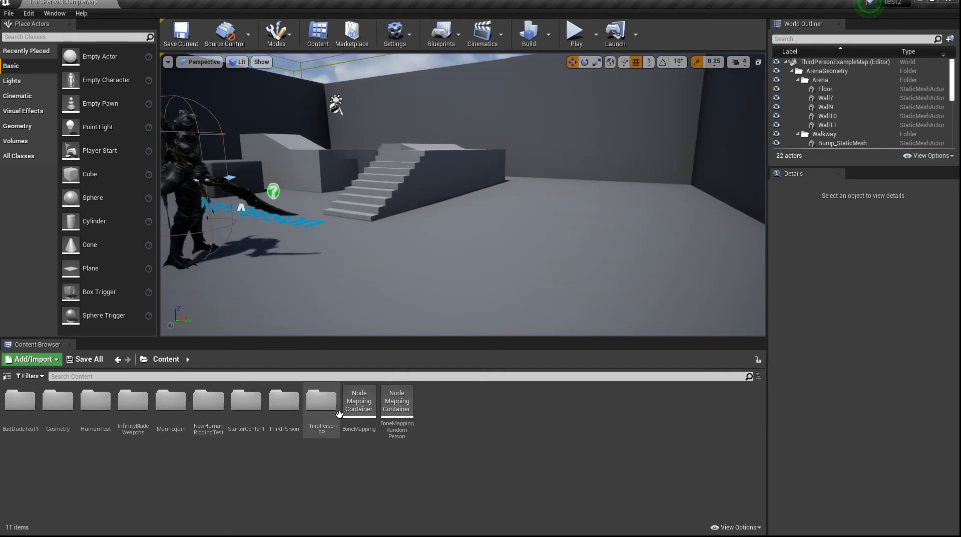
Open the ThirdPersonRun animation in Mannequin/Animations, examine the sword arm up close, and close the animation.
{"action": "double_click", "coordinate": [169, 403]}
{"action": "double_click", "coordinate": [20, 401]}
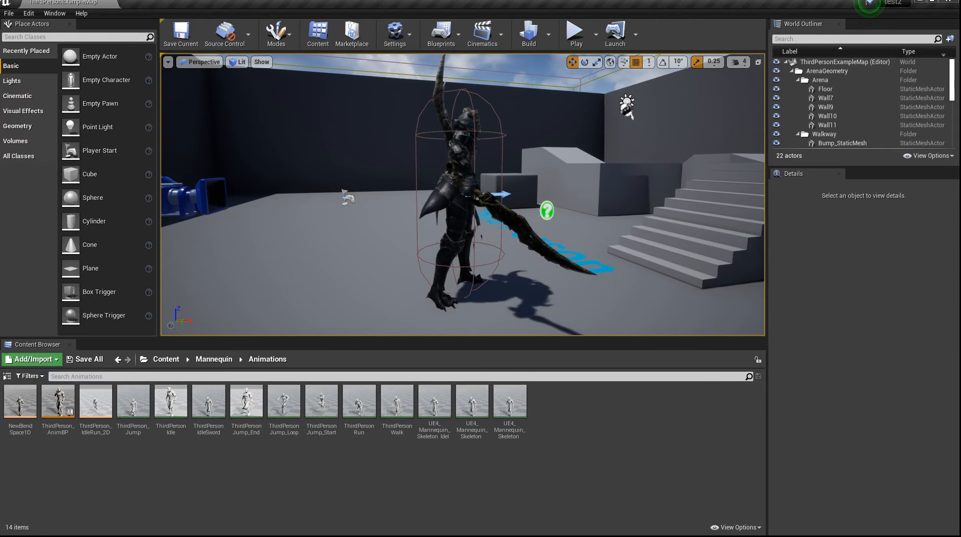
{"action": "double_click", "coordinate": [360, 401]}
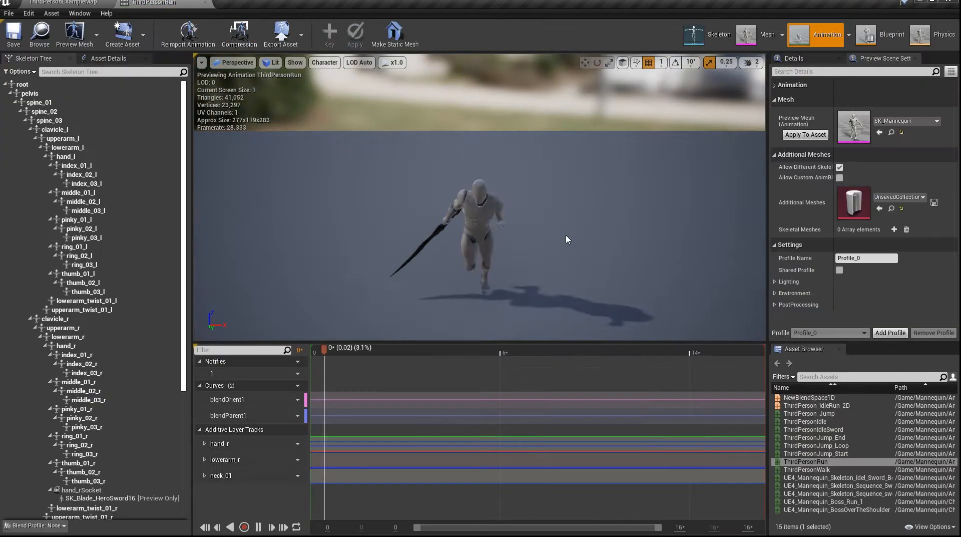
{"action": "right_click_drag", "start_coordinate": [566, 235], "coordinate": [555, 262]}
{"action": "key", "text": "w"}
{"action": "right_click_drag", "start_coordinate": [569, 217], "coordinate": [666, 199]}
{"action": "key", "text": "w"}
{"action": "key", "text": "a"}
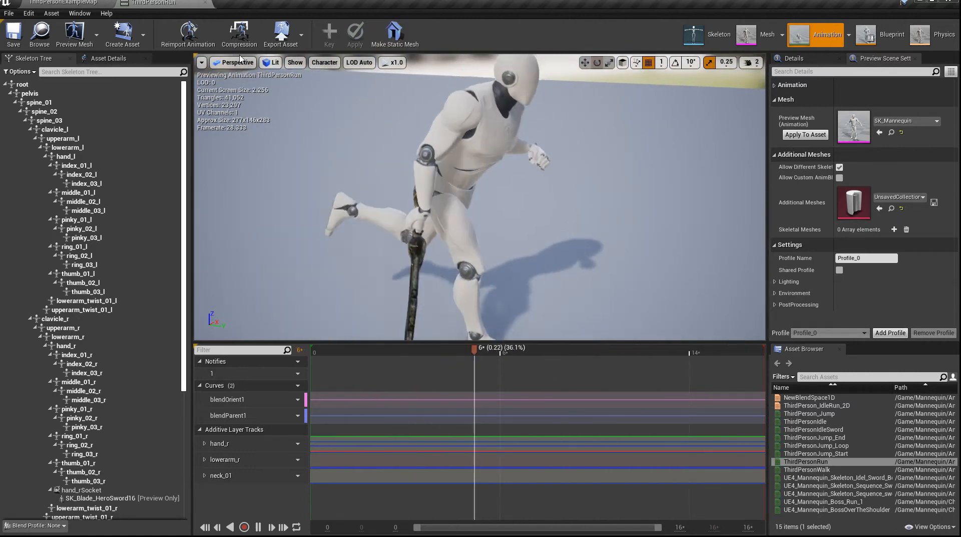
{"action": "left_click", "coordinate": [205, 3]}
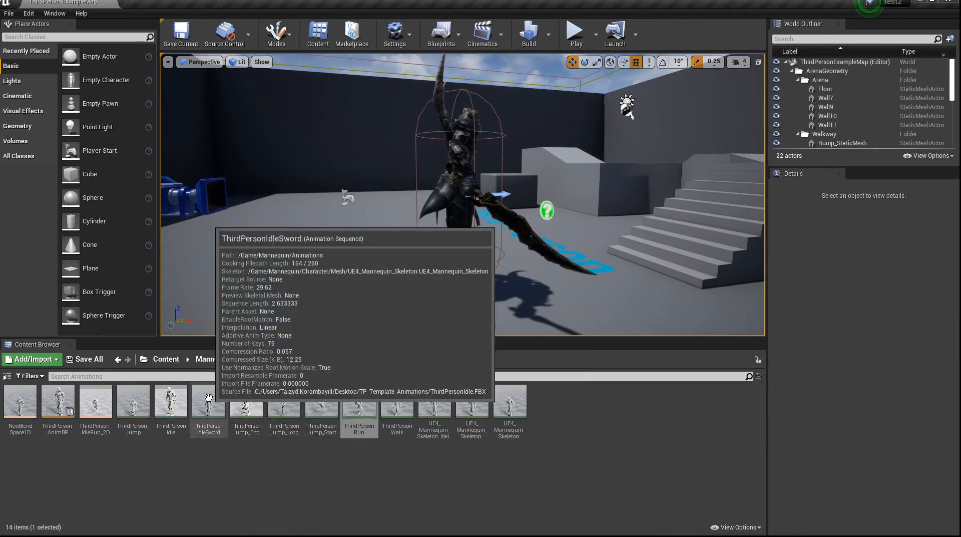
Open the ThirdPersonIdle animation and examine how the mannequin holds the sword.
{"action": "double_click", "coordinate": [170, 398]}
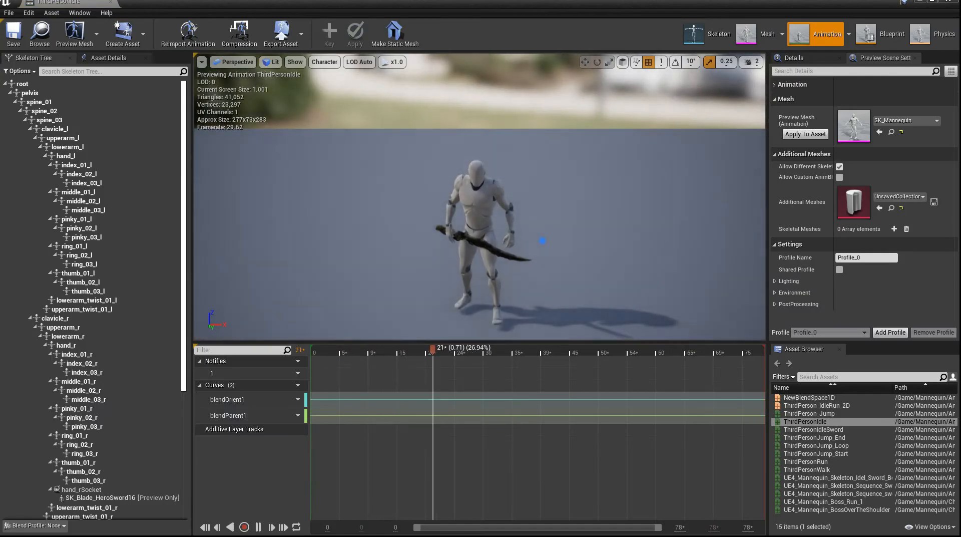
{"action": "key", "text": "w"}
{"action": "mouse_move", "coordinate": [545, 245]}
{"action": "right_mouse_down"}
{"action": "mouse_move", "coordinate": [546, 265]}
{"action": "mouse_move", "coordinate": [546, 255]}
{"action": "right_mouse_up"}
{"action": "key", "text": "w"}
{"action": "key", "text": "s"}
{"action": "right_click_drag", "start_coordinate": [468, 258], "coordinate": [468, 259]}
{"action": "key", "text": "w"}
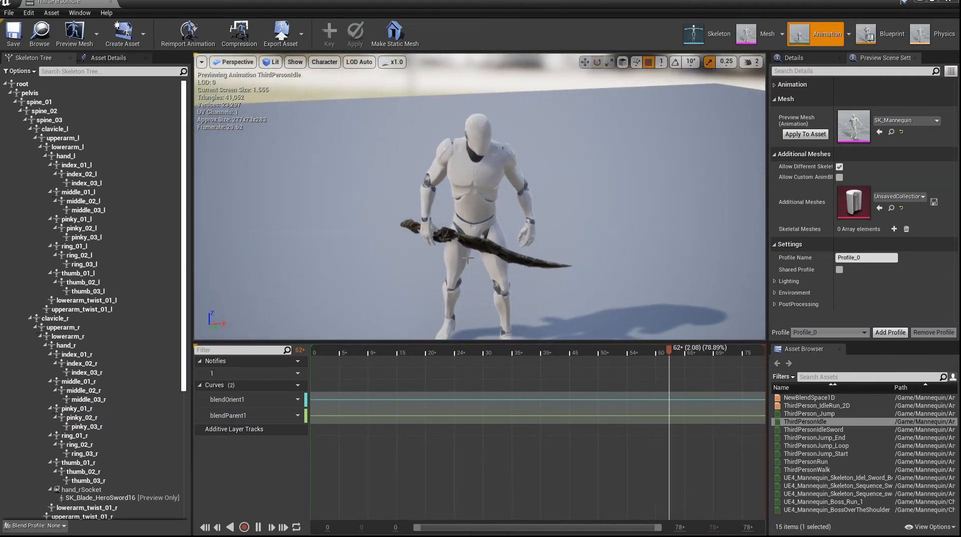
Create a new animation named UE4_Mannequin_Skeleton_Sequence_SwordIdel3 from the current animation's data.
{"action": "left_click", "coordinate": [145, 37]}
{"action": "mouse_move", "coordinate": [151, 62]}
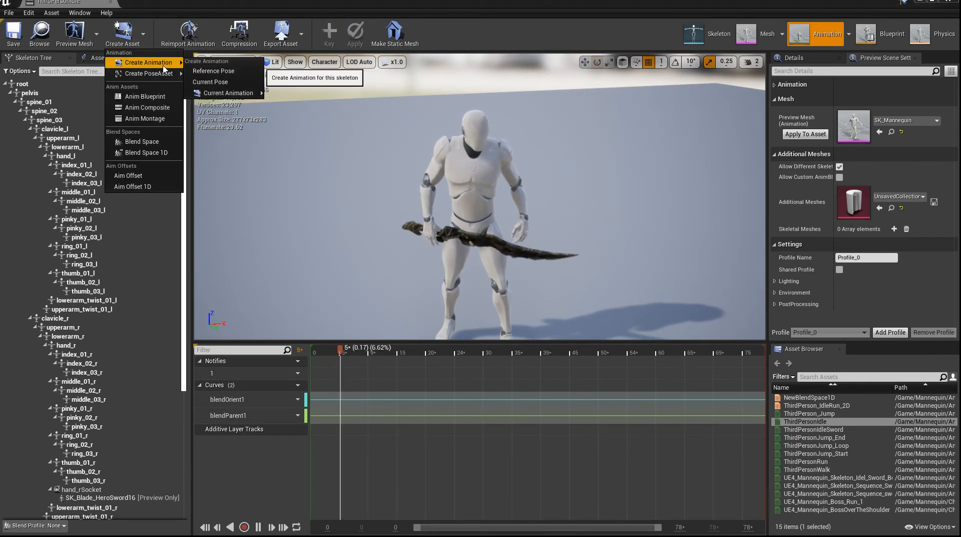
{"action": "mouse_move", "coordinate": [238, 97]}
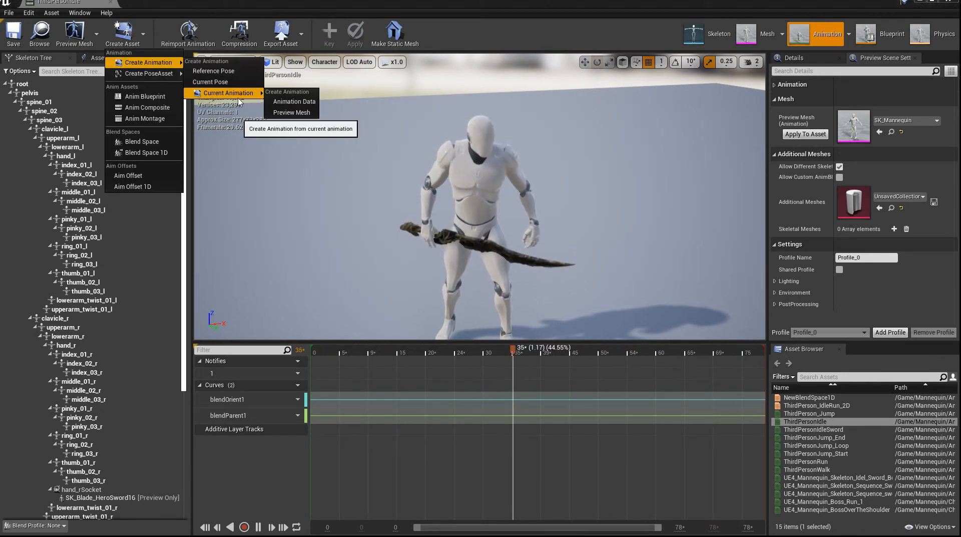
{"action": "left_click", "coordinate": [295, 103]}
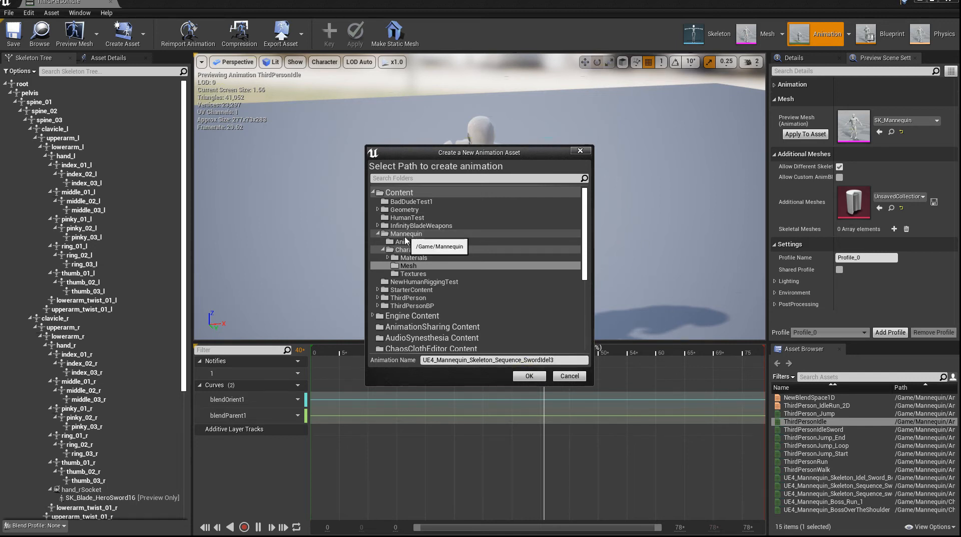
{"action": "left_click", "coordinate": [527, 376]}
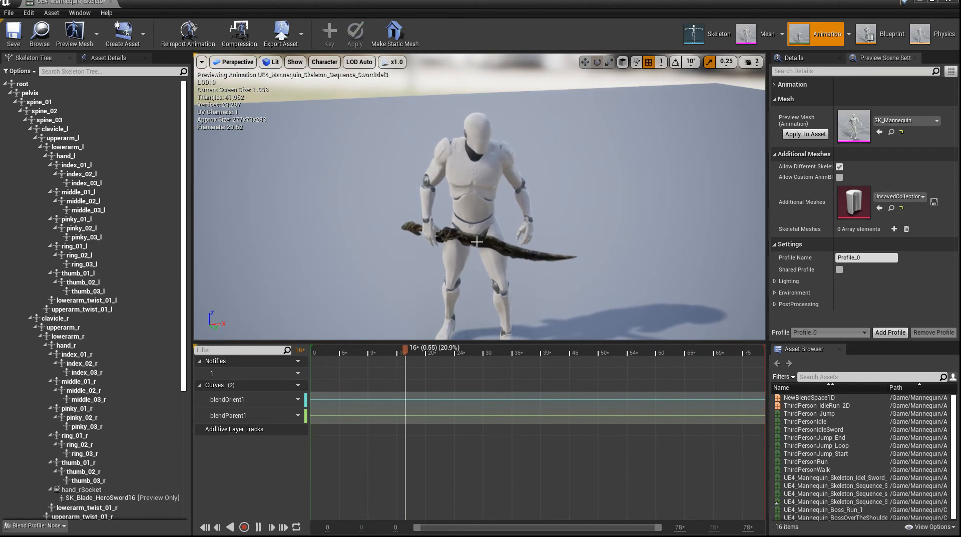
Rotate the hand_r bone to change the angle of the sword.
{"action": "left_click", "coordinate": [425, 242]}
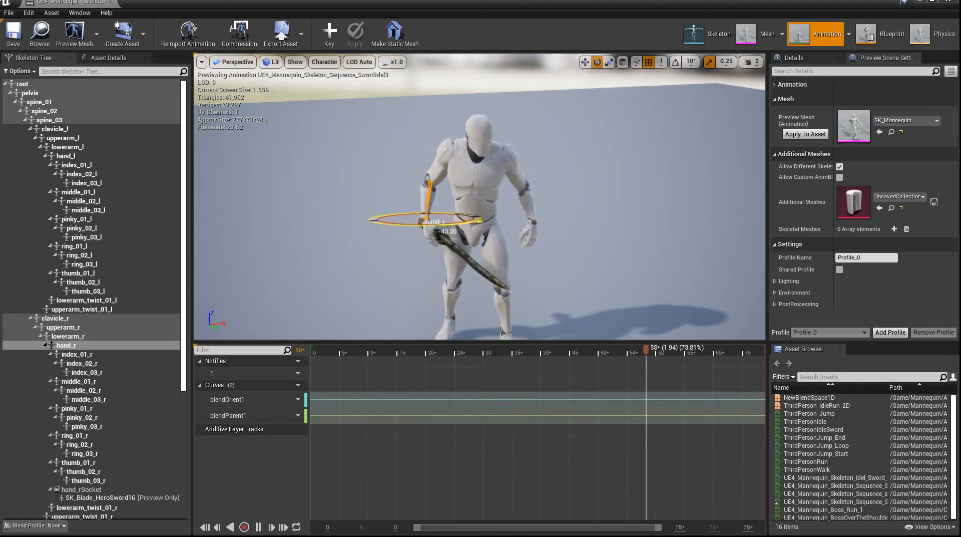
{"action": "key", "text": "w"}
{"action": "right_click_drag", "start_coordinate": [429, 208], "coordinate": [428, 189]}
Rotate the clavicle_r bone to swing the right arm outward, and rotate hand_r so the sword points across the body.
{"action": "left_click", "coordinate": [436, 213]}
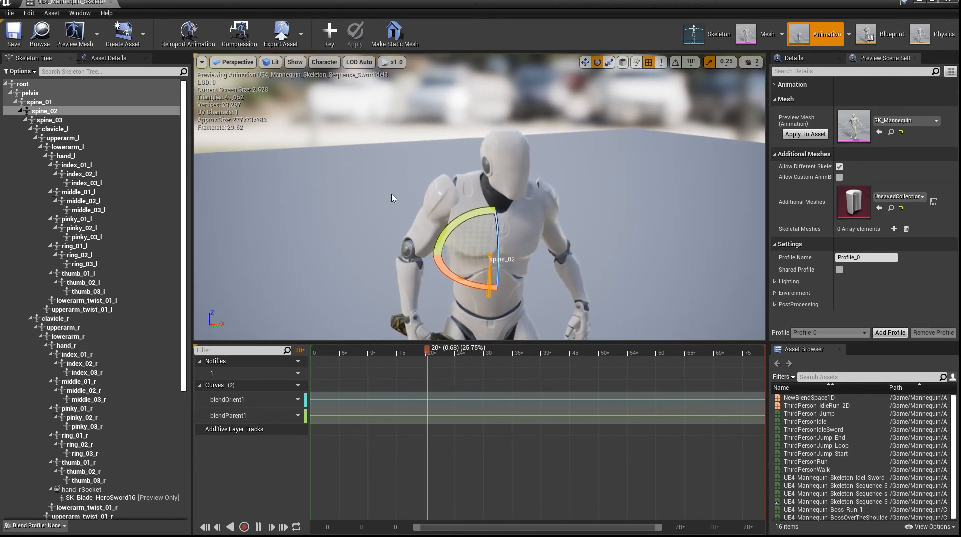
{"action": "left_click", "coordinate": [59, 318]}
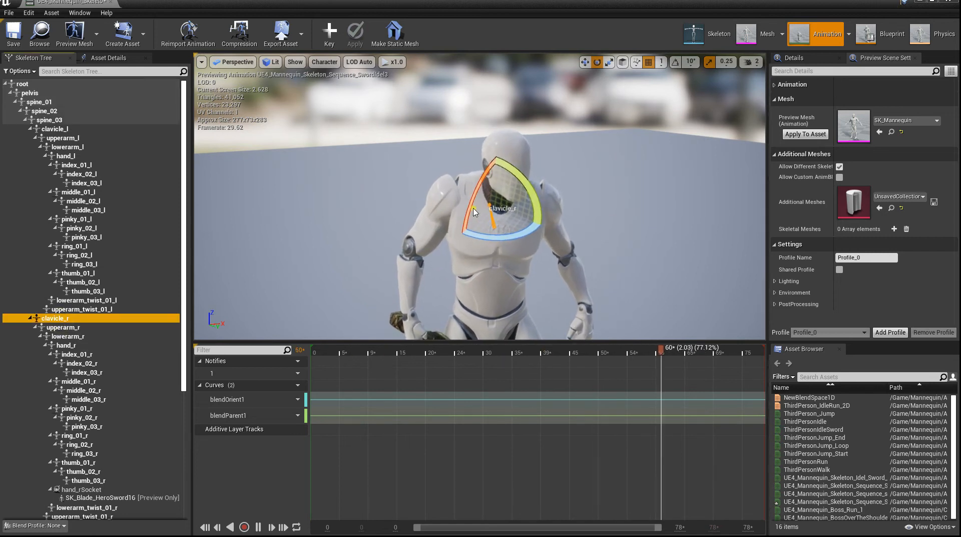
{"action": "left_click_drag", "start_coordinate": [475, 212], "coordinate": [468, 240]}
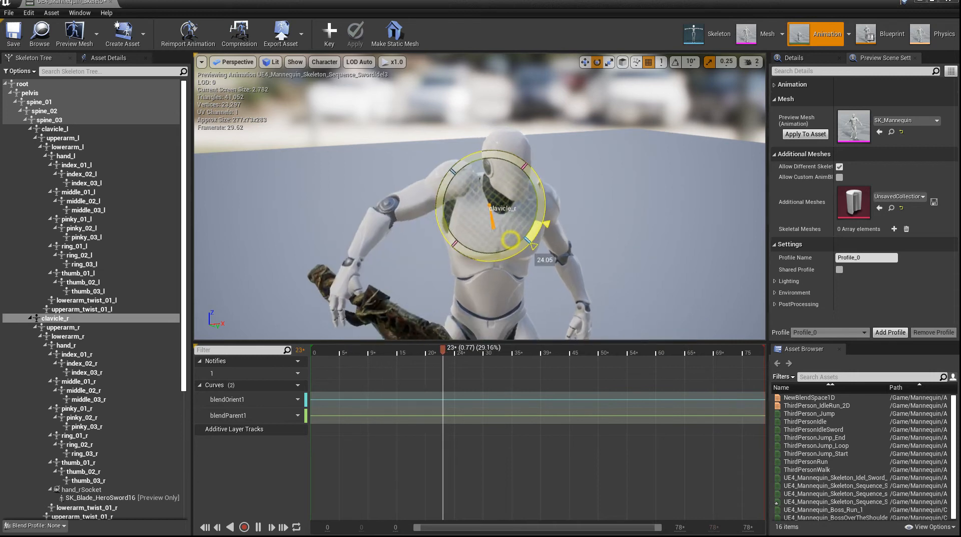
{"action": "left_click_drag", "start_coordinate": [511, 240], "coordinate": [516, 238]}
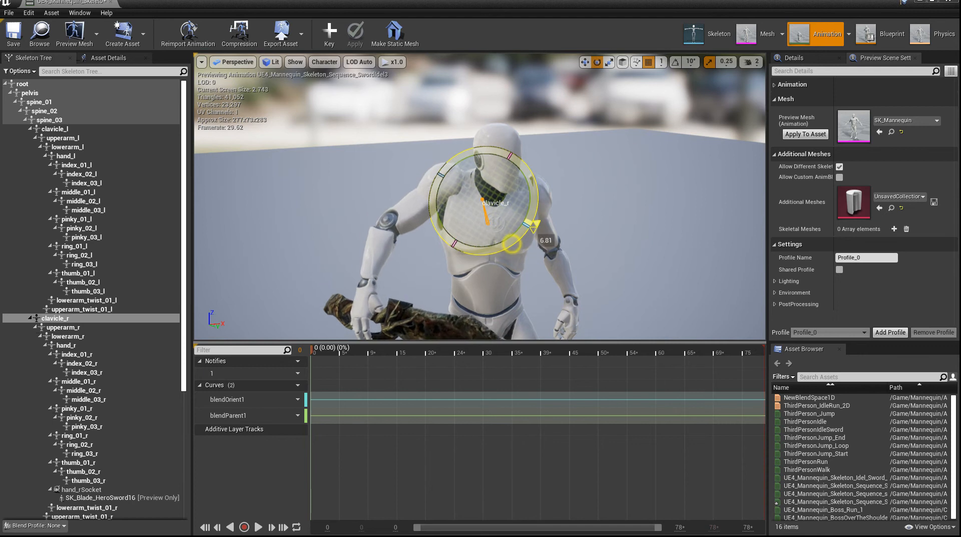
{"action": "left_click", "coordinate": [365, 296]}
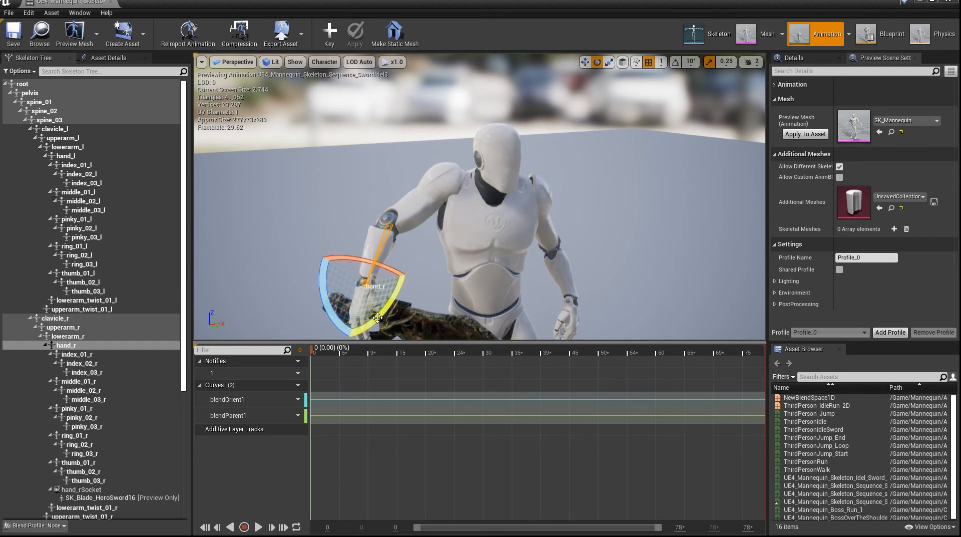
{"action": "left_click_drag", "start_coordinate": [377, 318], "coordinate": [396, 300]}
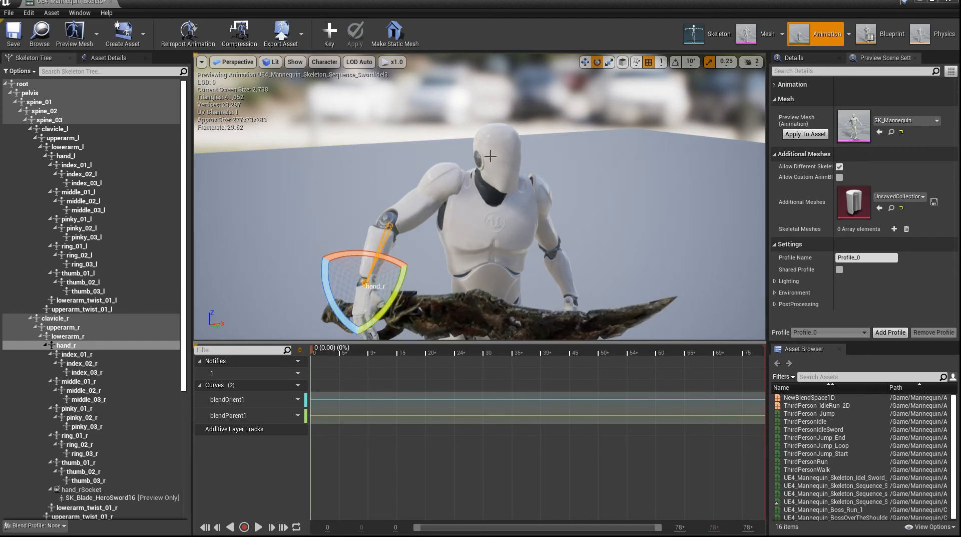
Rotate the spine_02 bone to tilt the torso toward the mannequin's left side, and adjust the head bone's rotation.
{"action": "left_click", "coordinate": [490, 156]}
{"action": "left_click", "coordinate": [491, 219]}
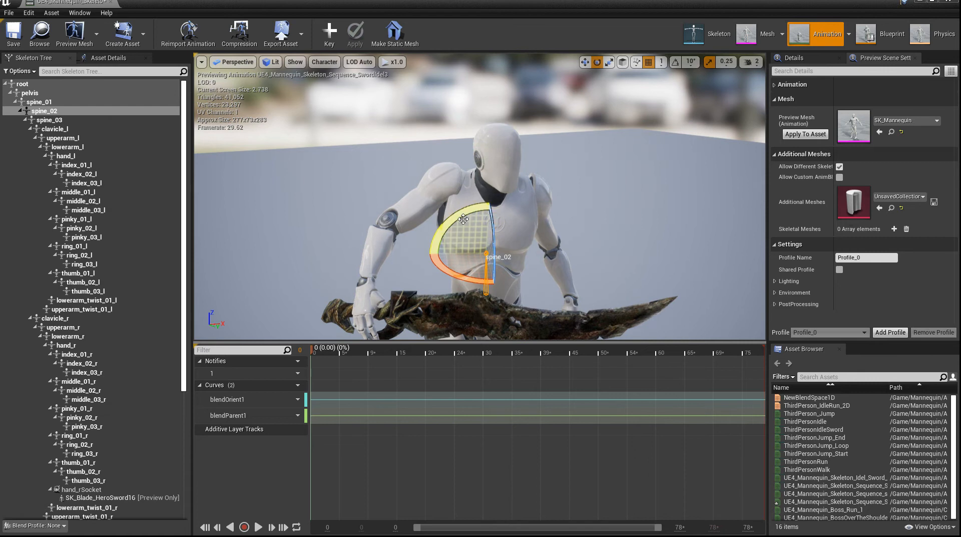
{"action": "left_click_drag", "start_coordinate": [463, 219], "coordinate": [523, 159]}
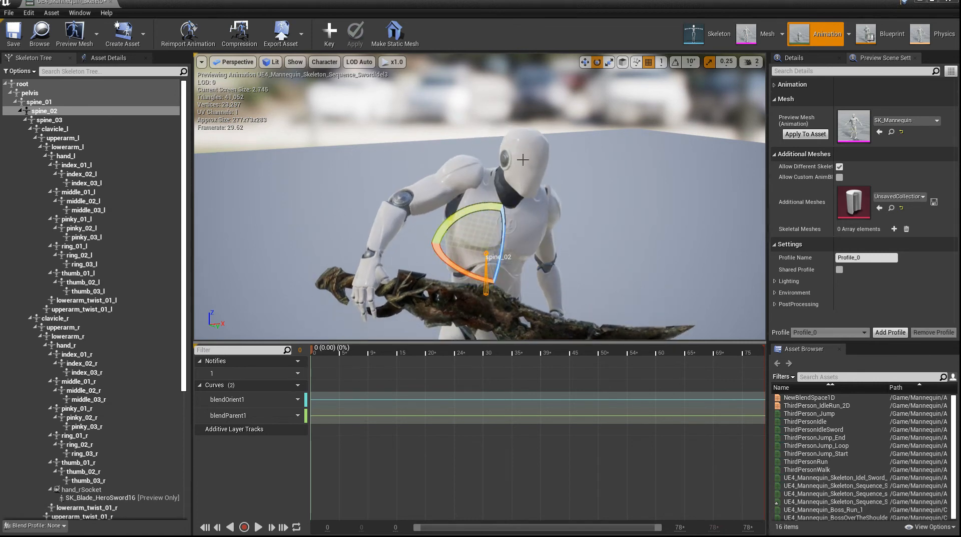
{"action": "left_click", "coordinate": [523, 159]}
{"action": "left_click_drag", "start_coordinate": [485, 134], "coordinate": [480, 139]}
Rotate the hand_r bone so the sword hangs down beside the mannequin's right leg.
{"action": "key", "text": "s"}
{"action": "right_click_drag", "start_coordinate": [624, 221], "coordinate": [610, 238]}
{"action": "key", "text": "w"}
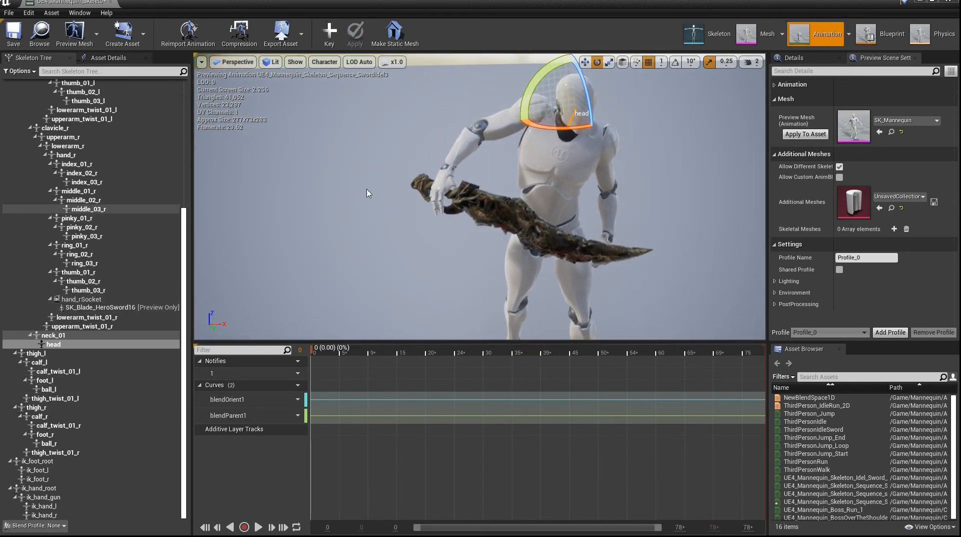
{"action": "left_click", "coordinate": [441, 184]}
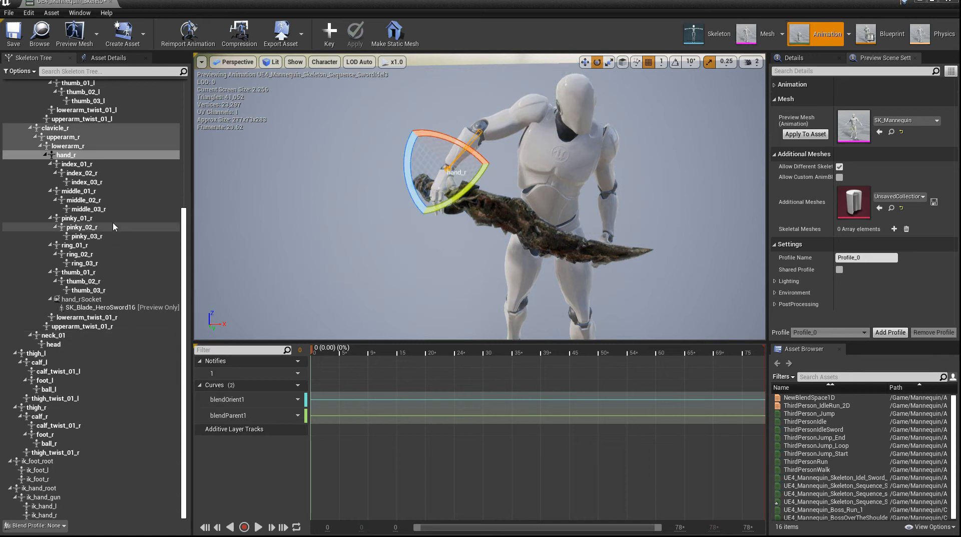
{"action": "mouse_move", "coordinate": [448, 202]}
{"action": "left_mouse_down"}
{"action": "mouse_move", "coordinate": [437, 176]}
{"action": "mouse_move", "coordinate": [405, 196]}
{"action": "mouse_move", "coordinate": [433, 211]}
{"action": "left_mouse_up"}
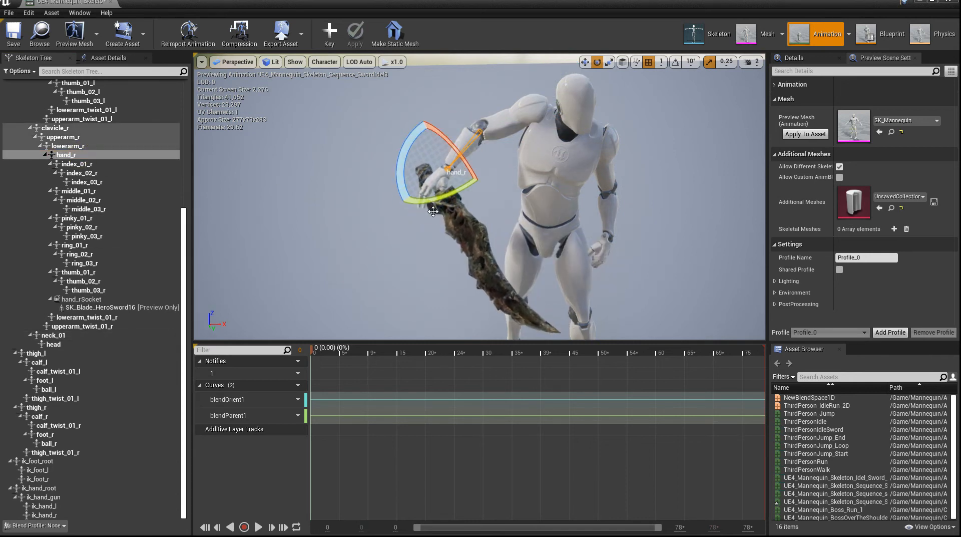
Key the new bone pose at frame 0 and apply the changes to the animation.
{"action": "right_click_drag", "start_coordinate": [588, 221], "coordinate": [588, 221]}
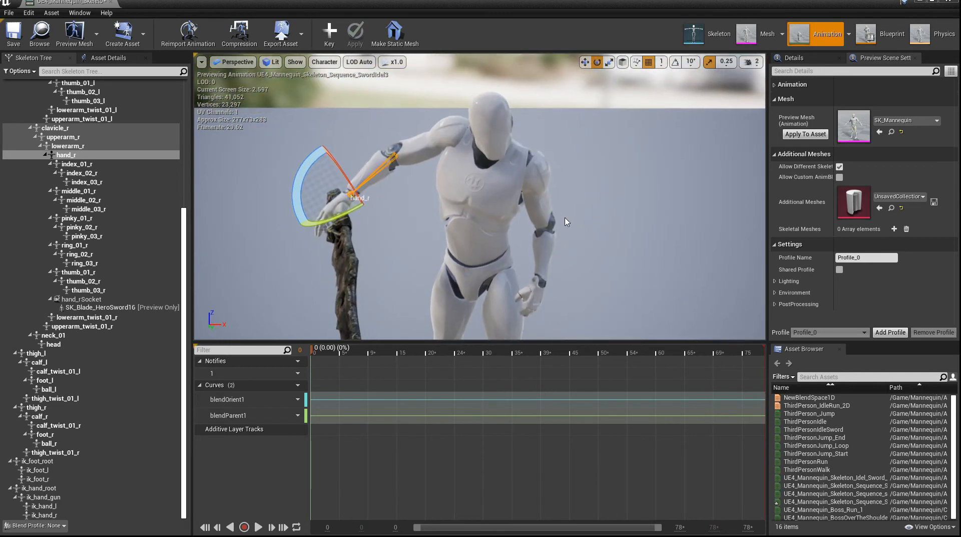
{"action": "left_click", "coordinate": [329, 42]}
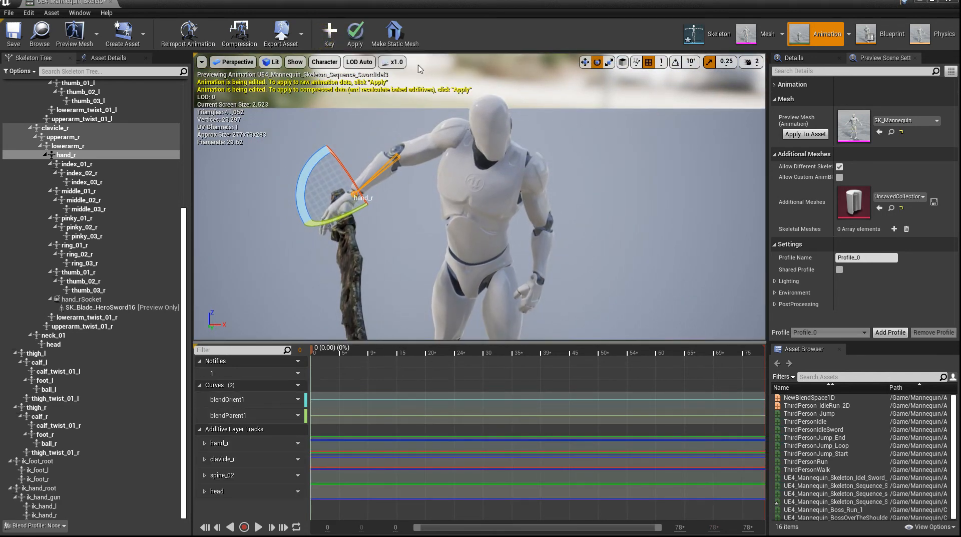
{"action": "left_click", "coordinate": [355, 34]}
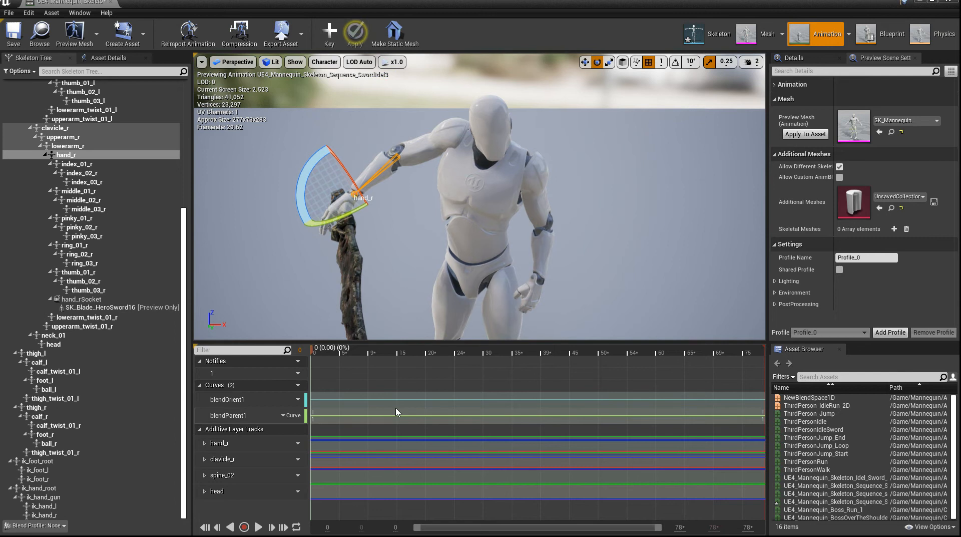
At the animation's last frame, 78, rotate hand_r so the sword points across the waist, and key the pose.
{"action": "left_click", "coordinate": [314, 348]}
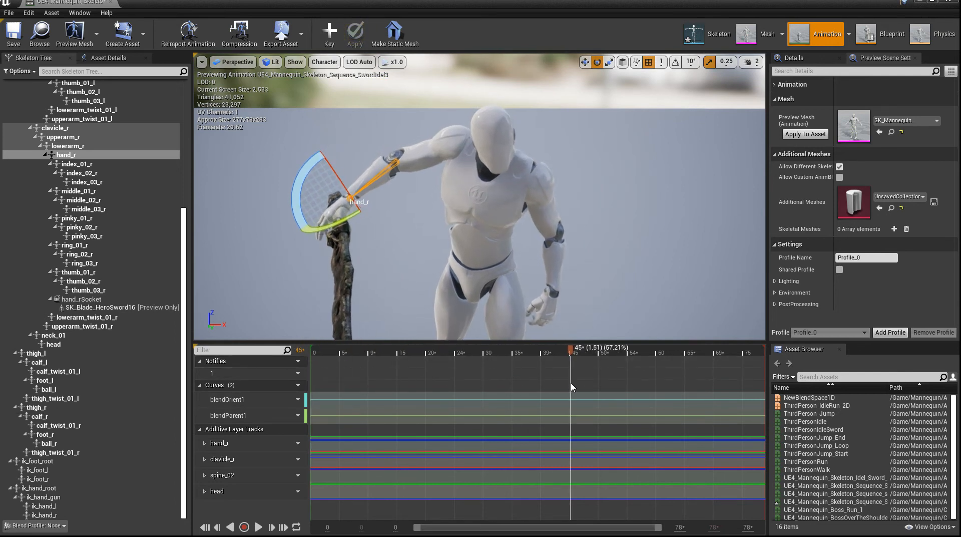
{"action": "left_click_drag", "start_coordinate": [385, 387], "coordinate": [703, 414]}
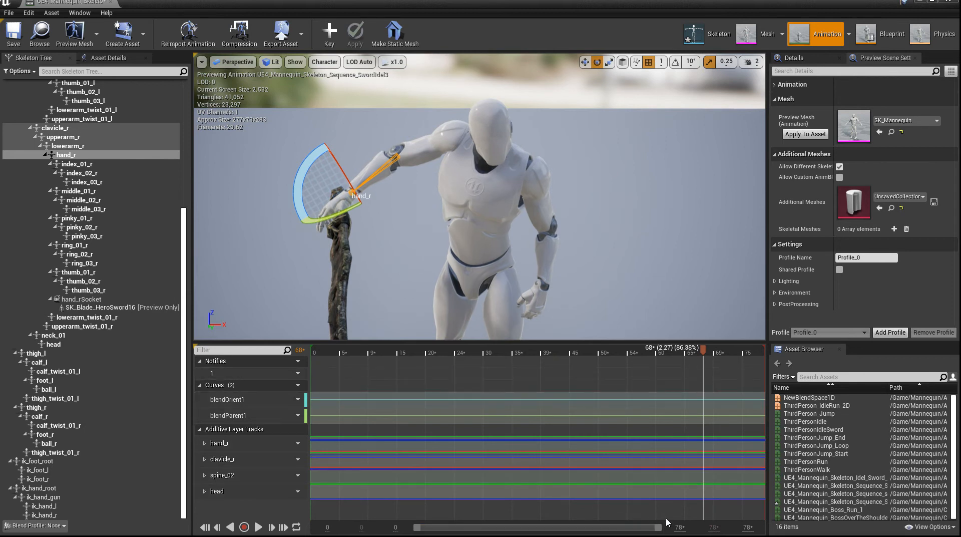
{"action": "left_click_drag", "start_coordinate": [657, 530], "coordinate": [709, 533]}
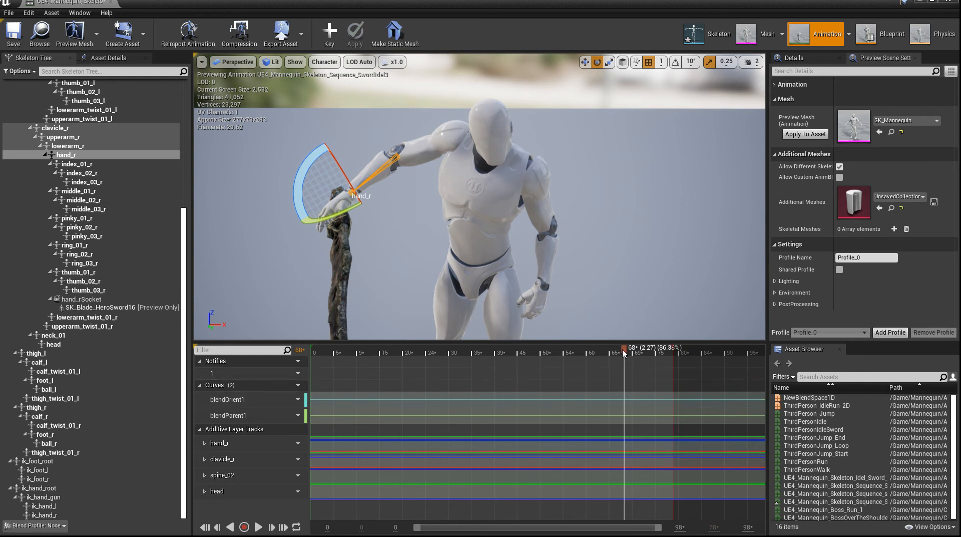
{"action": "left_click_drag", "start_coordinate": [624, 349], "coordinate": [677, 362]}
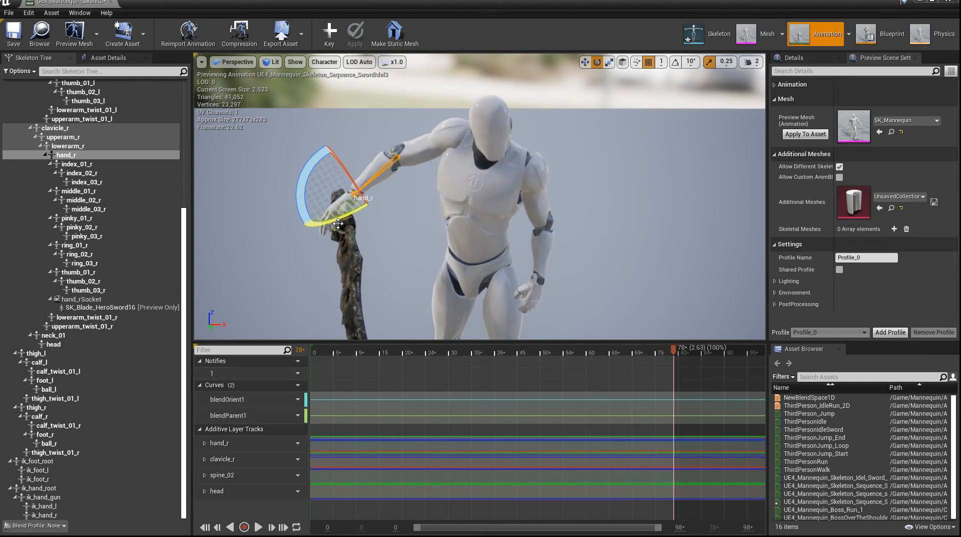
{"action": "left_click_drag", "start_coordinate": [339, 223], "coordinate": [320, 202]}
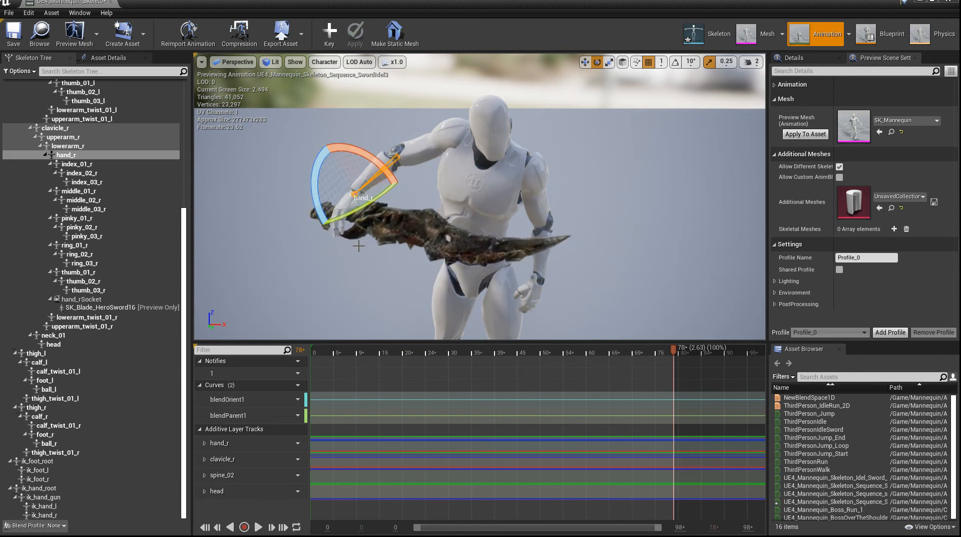
{"action": "left_click", "coordinate": [328, 35]}
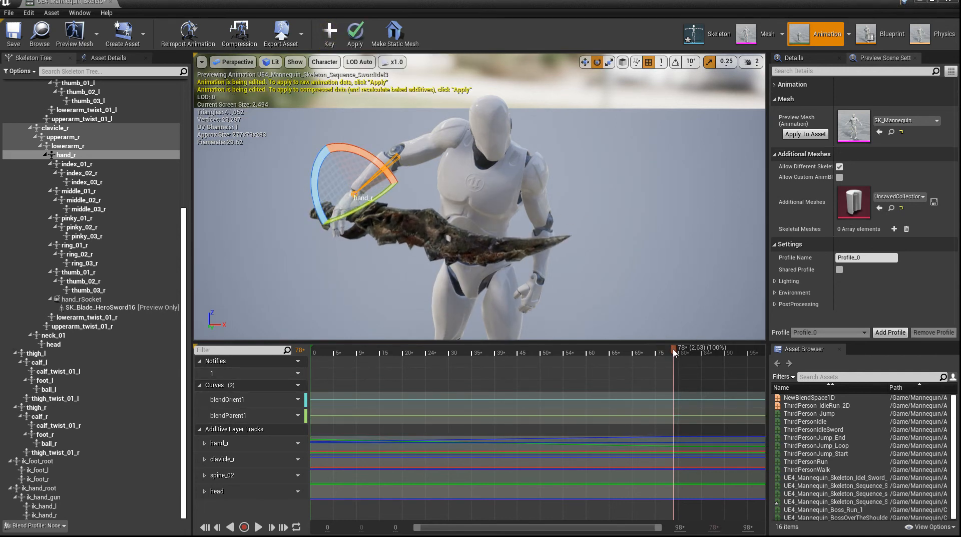
Return the playhead to frame 0, then apply and save the edited sword idle animation.
{"action": "left_click_drag", "start_coordinate": [674, 352], "coordinate": [300, 375]}
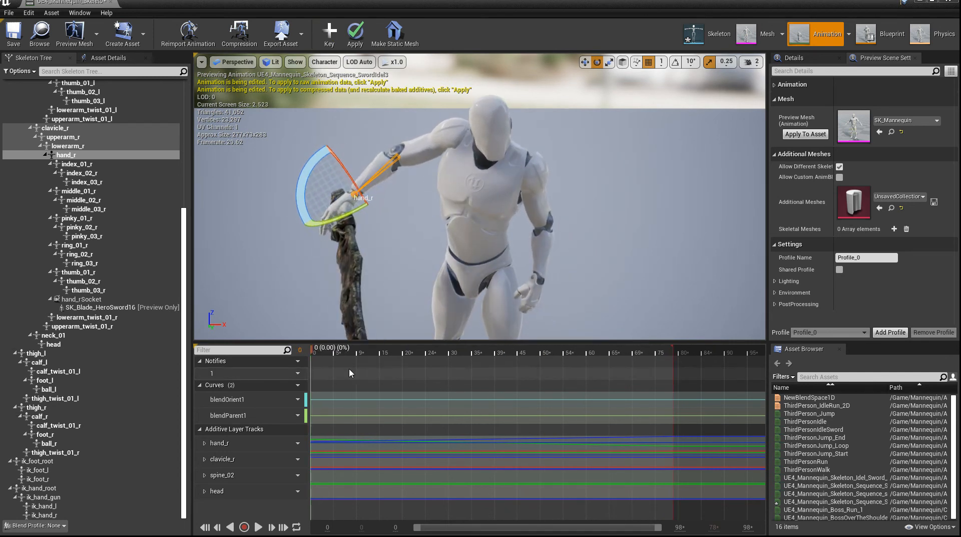
{"action": "left_click", "coordinate": [355, 33]}
{"action": "left_click", "coordinate": [14, 33]}
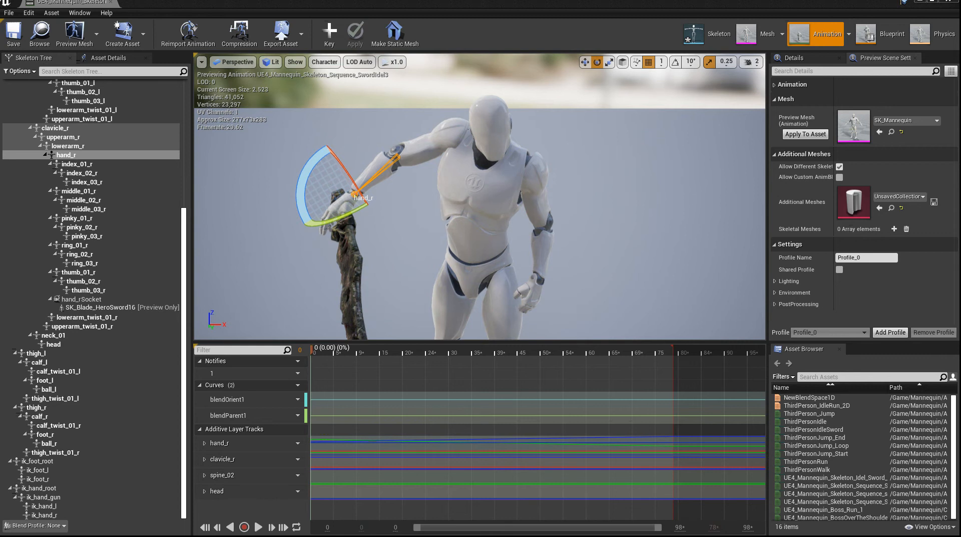
{"action": "left_click", "coordinate": [113, 6]}
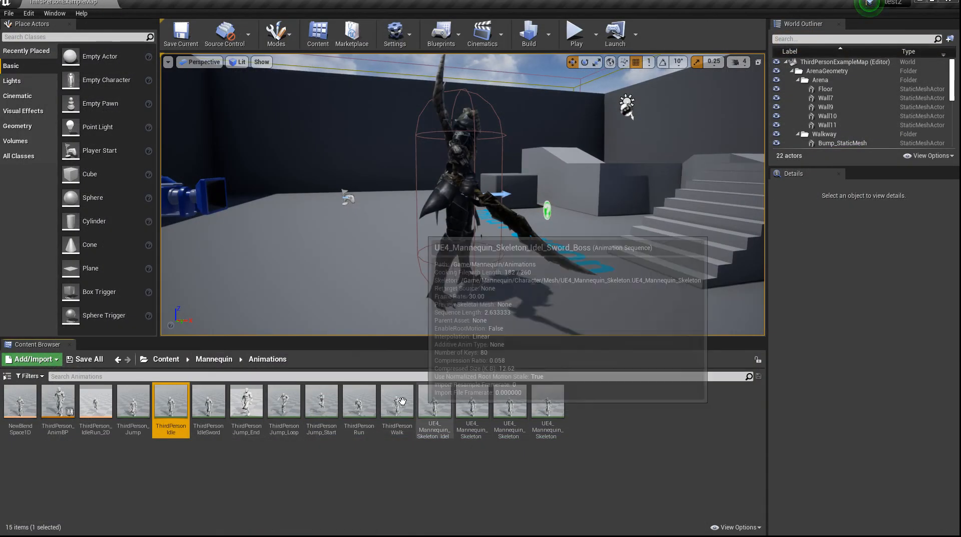
Open the ThirdPerson_AnimBP animation blueprint from the Mannequin Animations folder.
{"action": "left_click", "coordinate": [359, 403]}
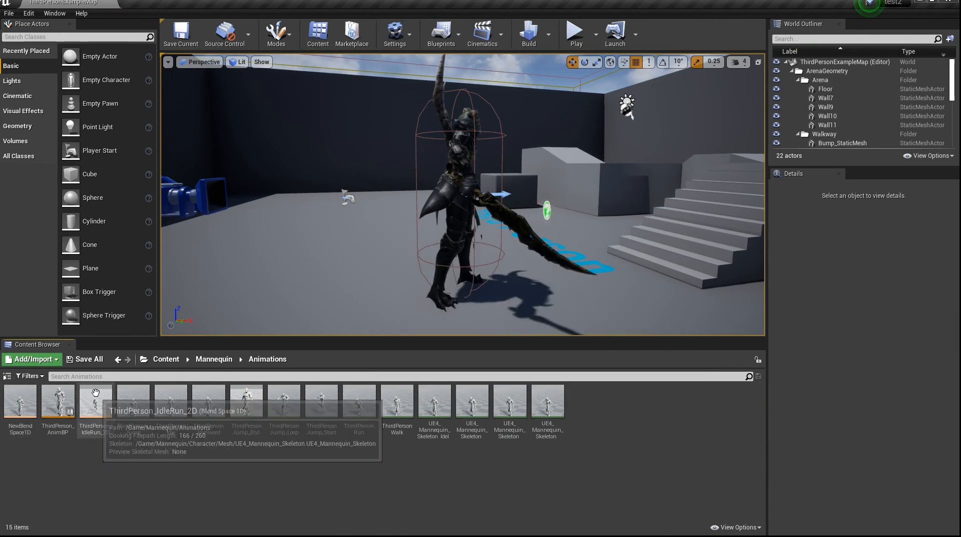
{"action": "left_click", "coordinate": [213, 359]}
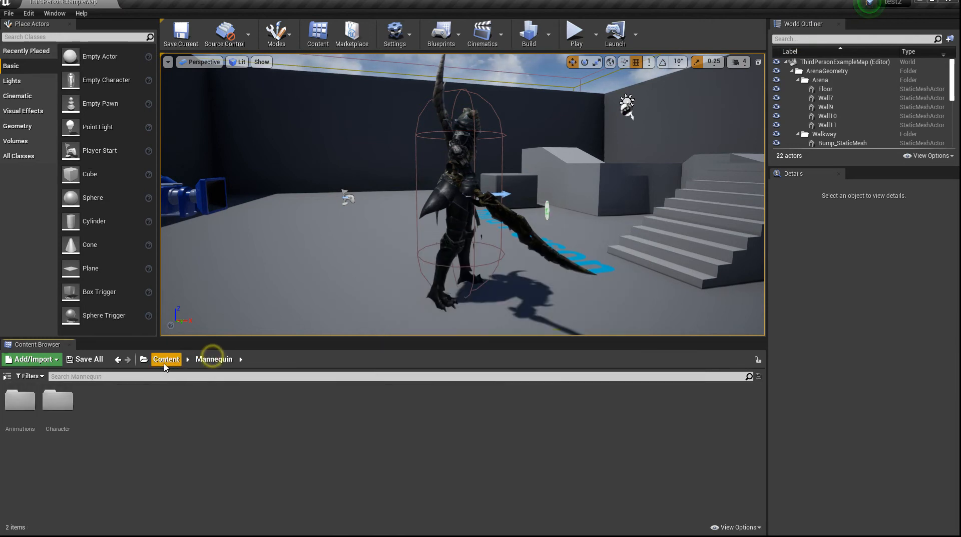
{"action": "double_click", "coordinate": [20, 401]}
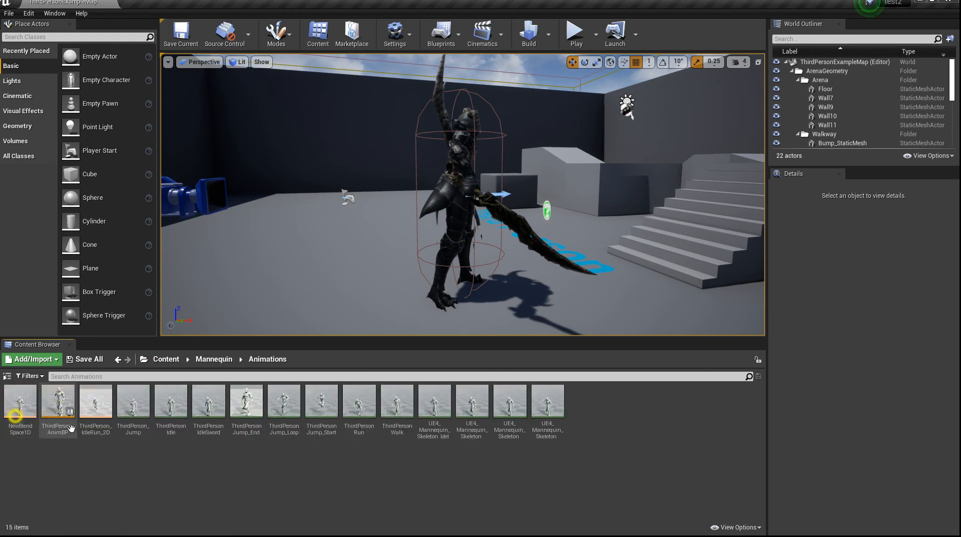
{"action": "double_click", "coordinate": [62, 399]}
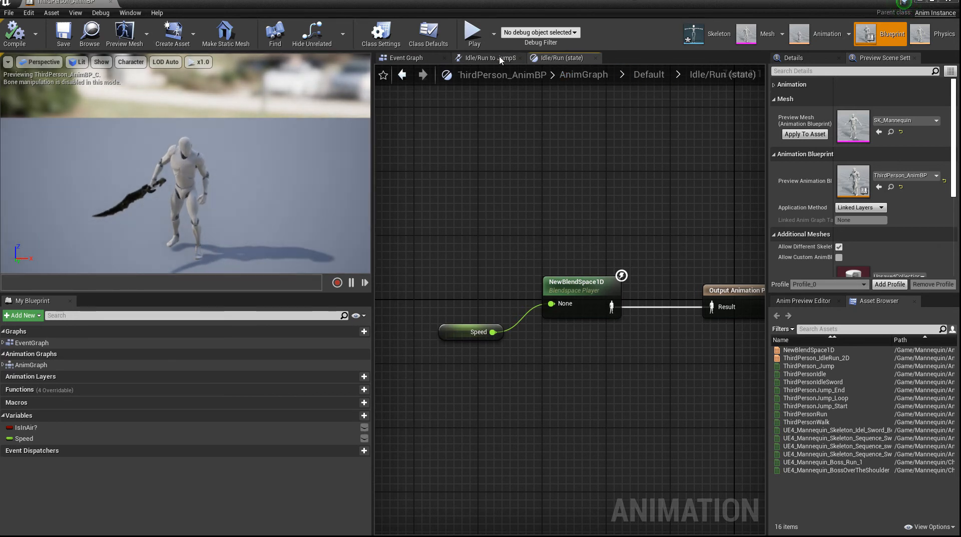
Go back up to the AnimGraph and examine the states inside the Default state machine.
{"action": "left_click", "coordinate": [648, 74]}
{"action": "left_click", "coordinate": [586, 74]}
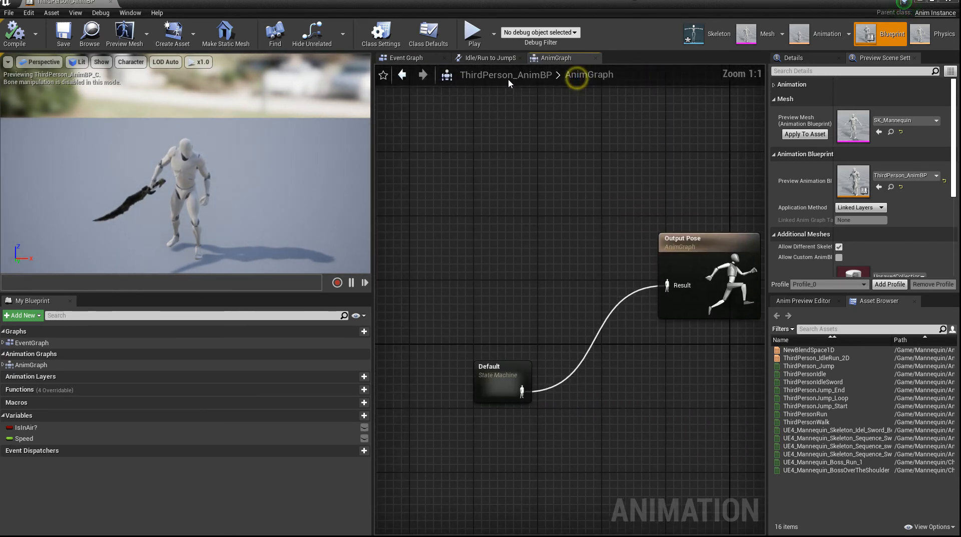
{"action": "right_click_drag", "start_coordinate": [634, 163], "coordinate": [588, 118]}
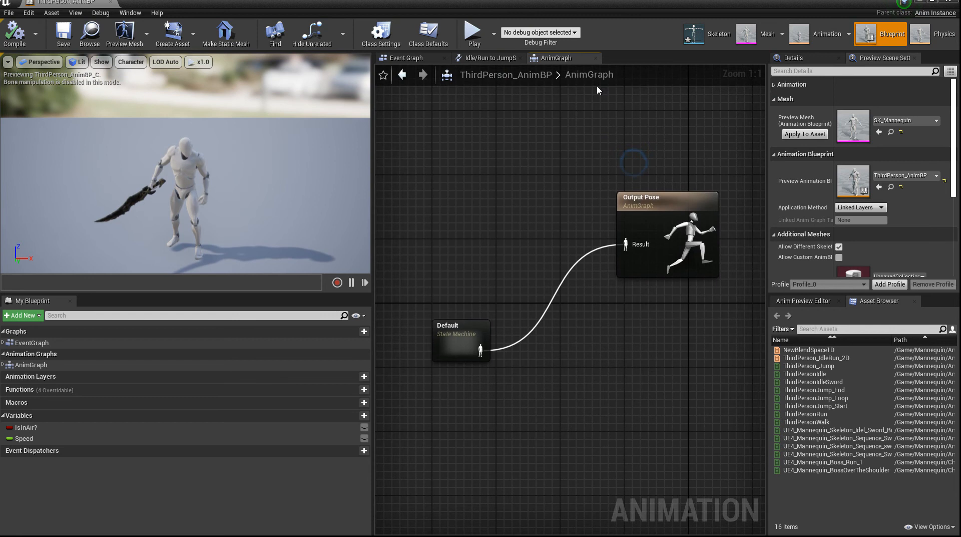
{"action": "double_click", "coordinate": [458, 348]}
{"action": "right_click_drag", "start_coordinate": [481, 243], "coordinate": [552, 208]}
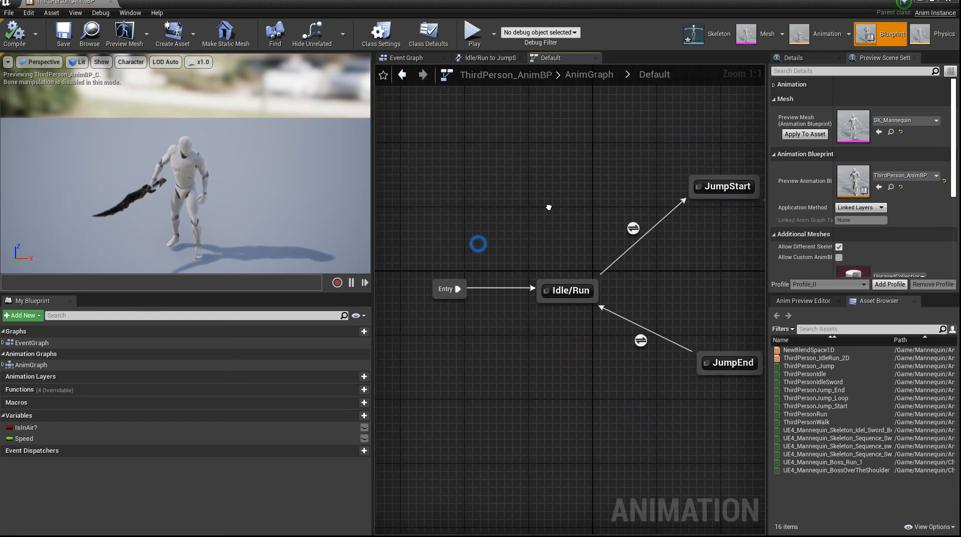
{"action": "right_click_drag", "start_coordinate": [625, 189], "coordinate": [579, 174]}
Open the JumpStart state and inspect its Play ThirdPersonJump_Start node and the preview scene settings.
{"action": "left_click", "coordinate": [674, 169]}
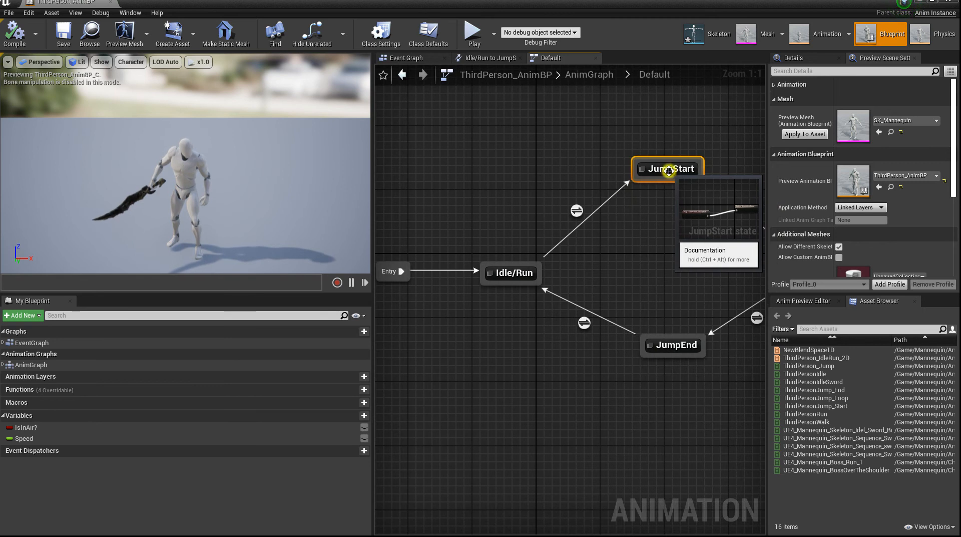
{"action": "double_click", "coordinate": [652, 165]}
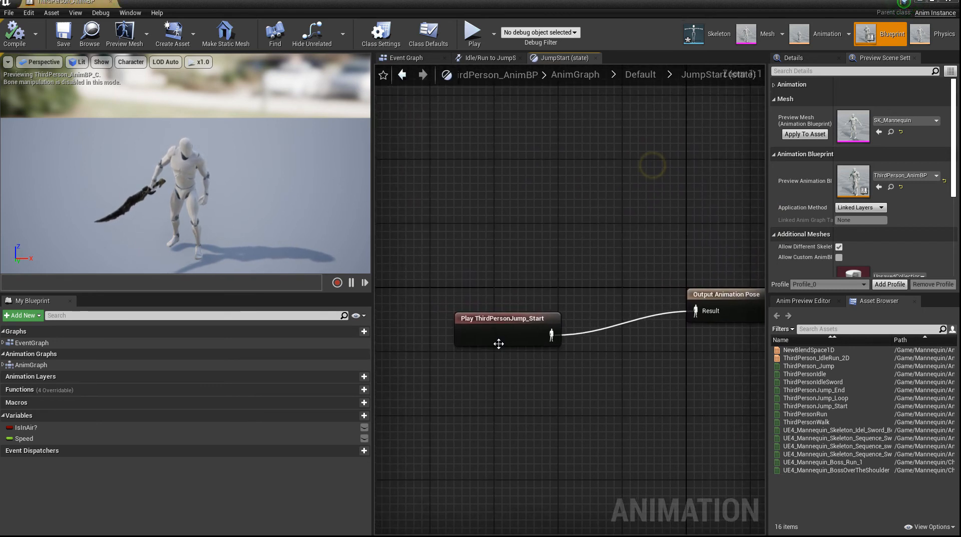
{"action": "right_click_drag", "start_coordinate": [692, 238], "coordinate": [660, 226]}
{"action": "left_click", "coordinate": [487, 316]}
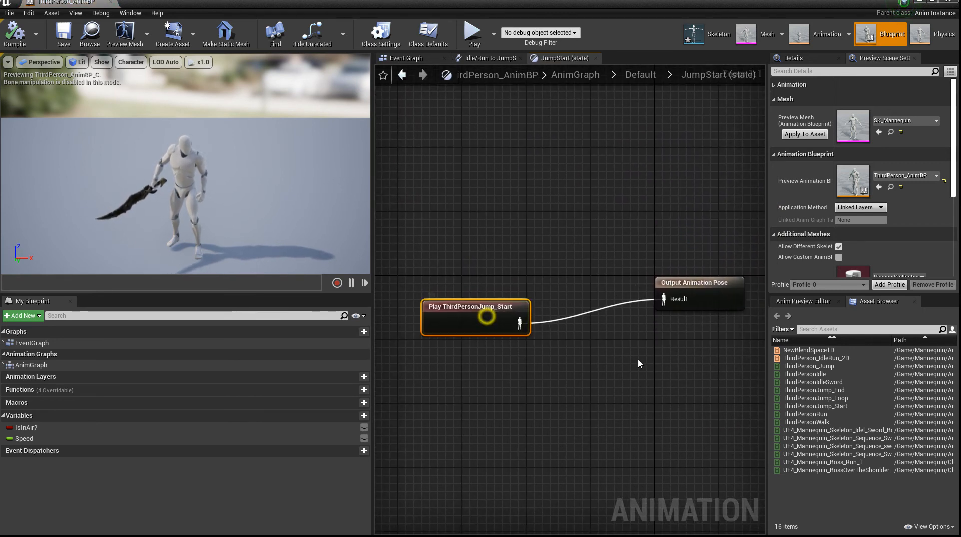
{"action": "scroll", "coordinate": [891, 250], "scroll_direction": "down", "scroll_amount": 5}
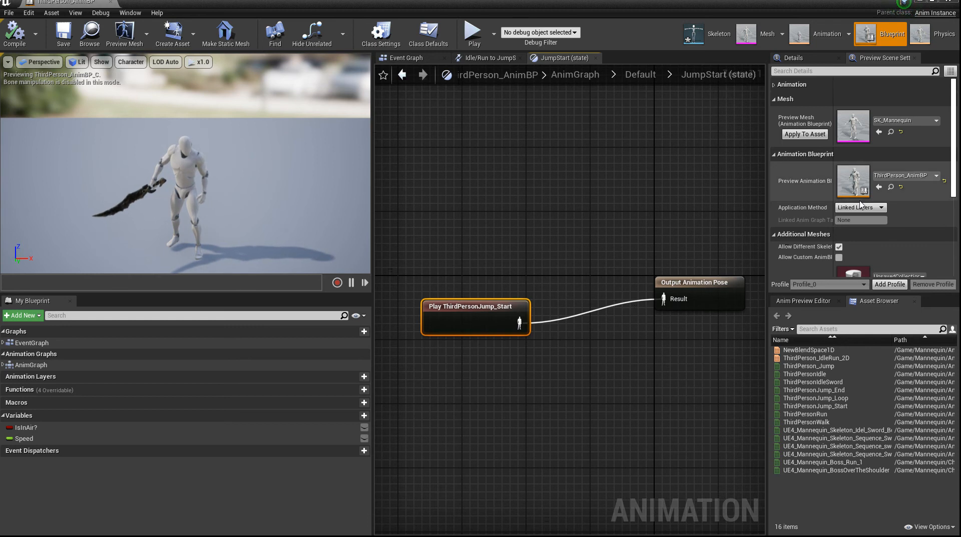
{"action": "scroll", "coordinate": [894, 202], "scroll_direction": "up", "scroll_amount": 4}
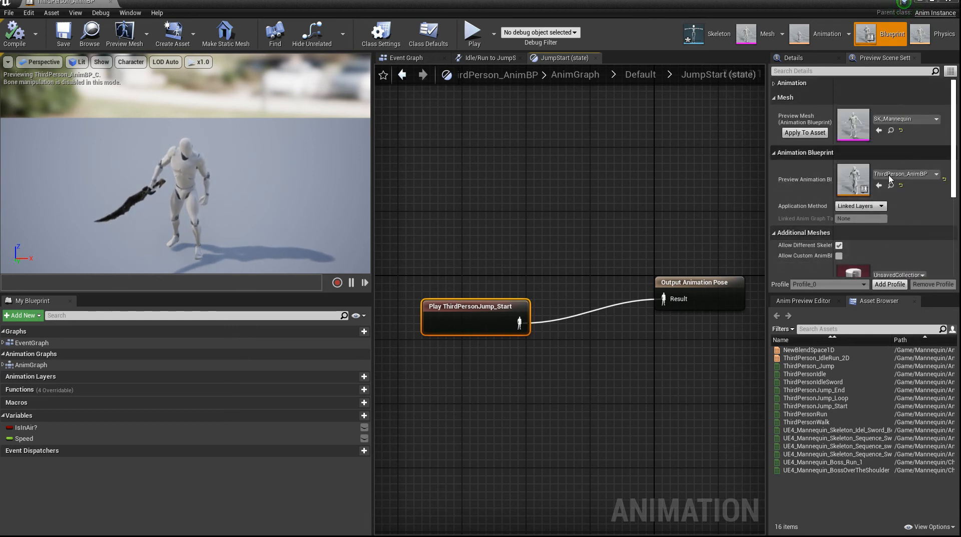
{"action": "scroll", "coordinate": [864, 199], "scroll_direction": "down", "scroll_amount": 4}
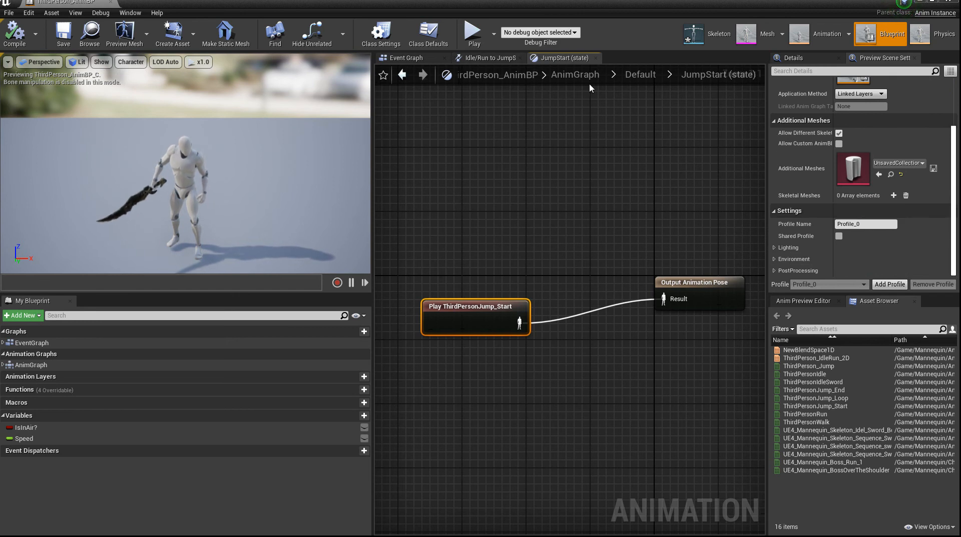
Examine the NewBlendSpace1D player in the Idle/Run state and the Event Graph, and close the animation blueprint.
{"action": "left_click", "coordinate": [653, 80]}
{"action": "double_click", "coordinate": [498, 327]}
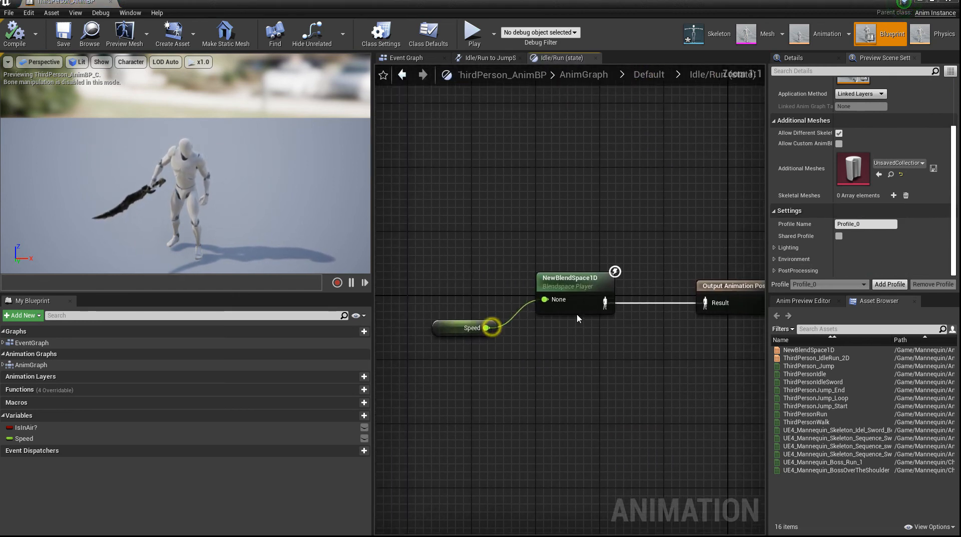
{"action": "left_click", "coordinate": [582, 390]}
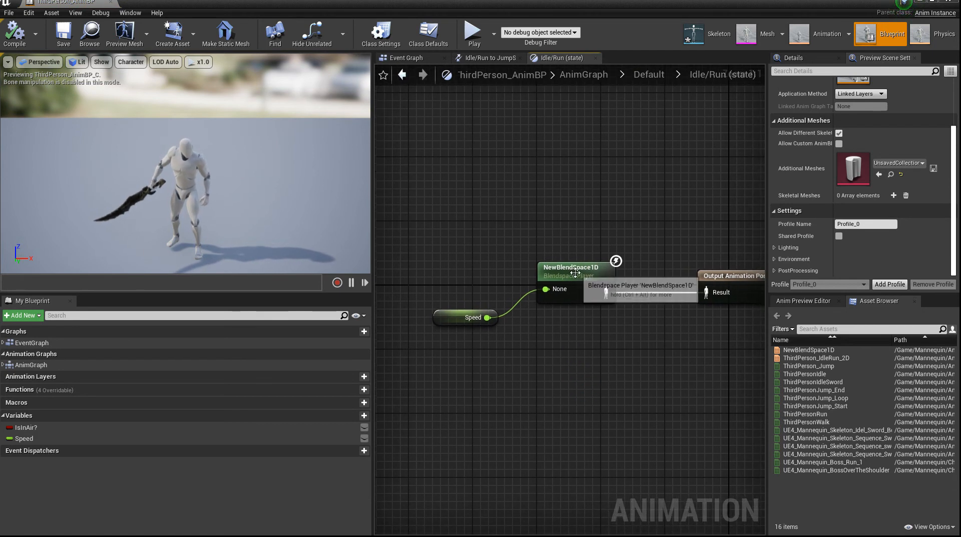
{"action": "left_click", "coordinate": [575, 273]}
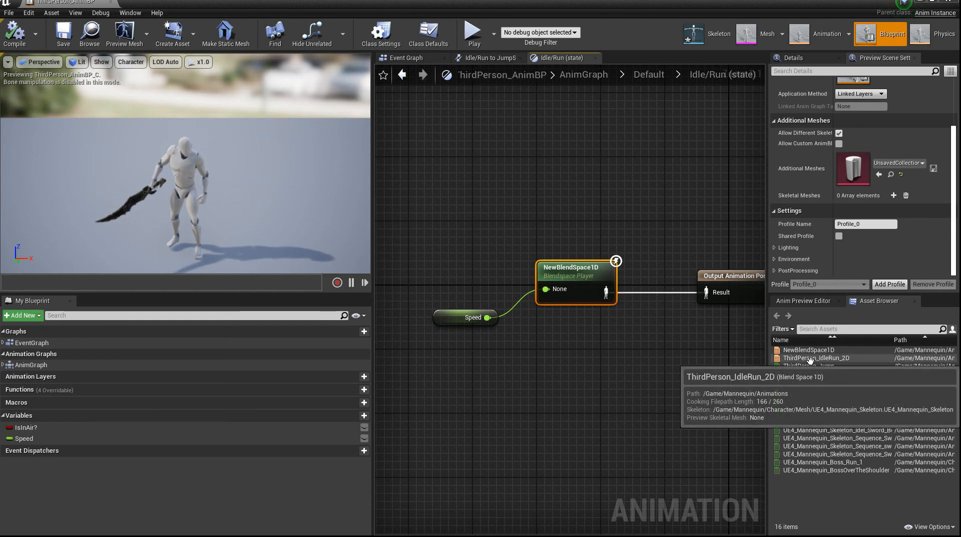
{"action": "left_click", "coordinate": [407, 58]}
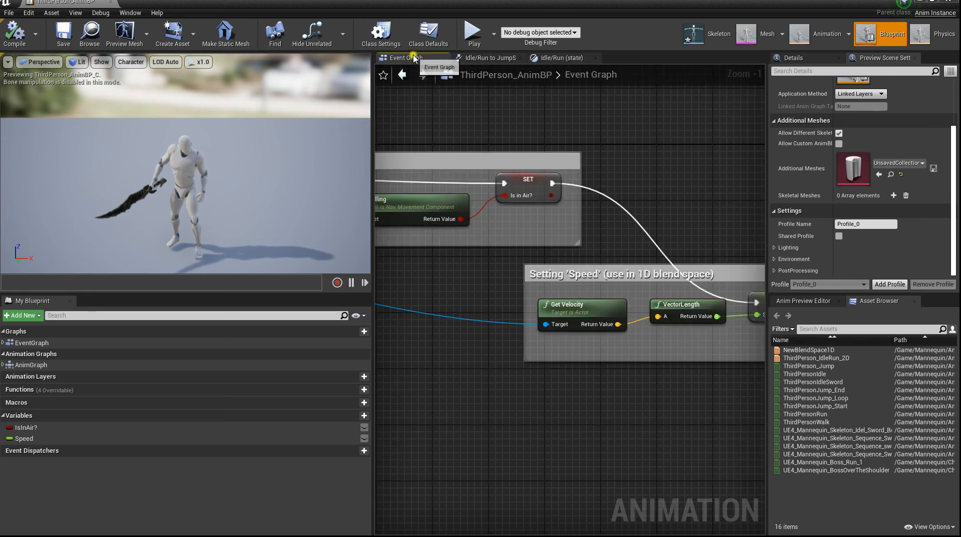
{"action": "left_click", "coordinate": [111, 2]}
Create a Blend Space 1D for the UE4 mannequin skeleton in the Animations folder and name it Test2.
{"action": "left_click", "coordinate": [154, 444]}
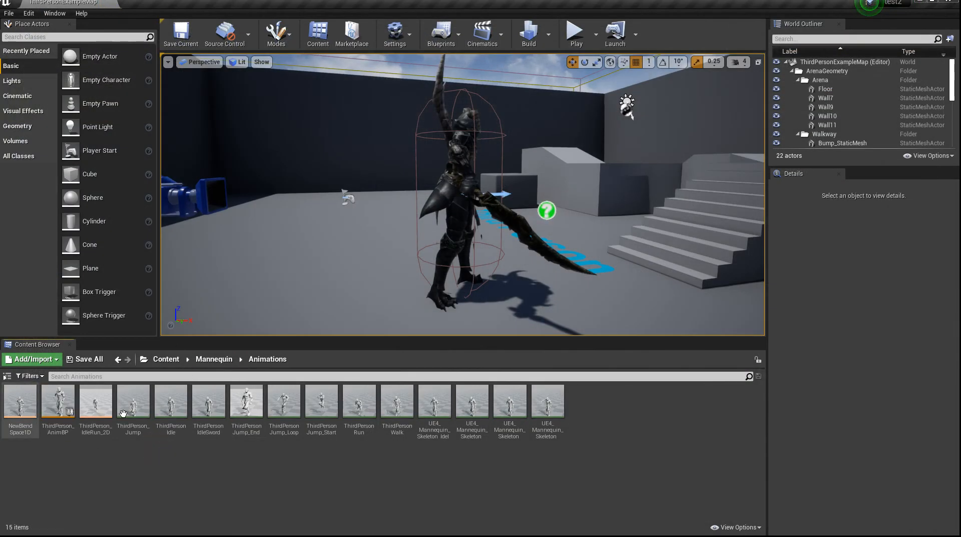
{"action": "right_click", "coordinate": [613, 429]}
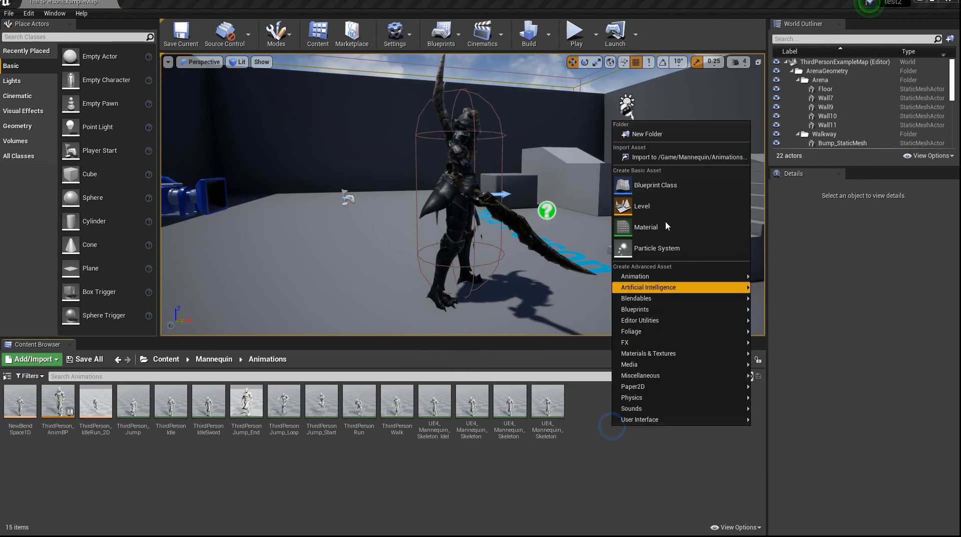
{"action": "mouse_move", "coordinate": [695, 279]}
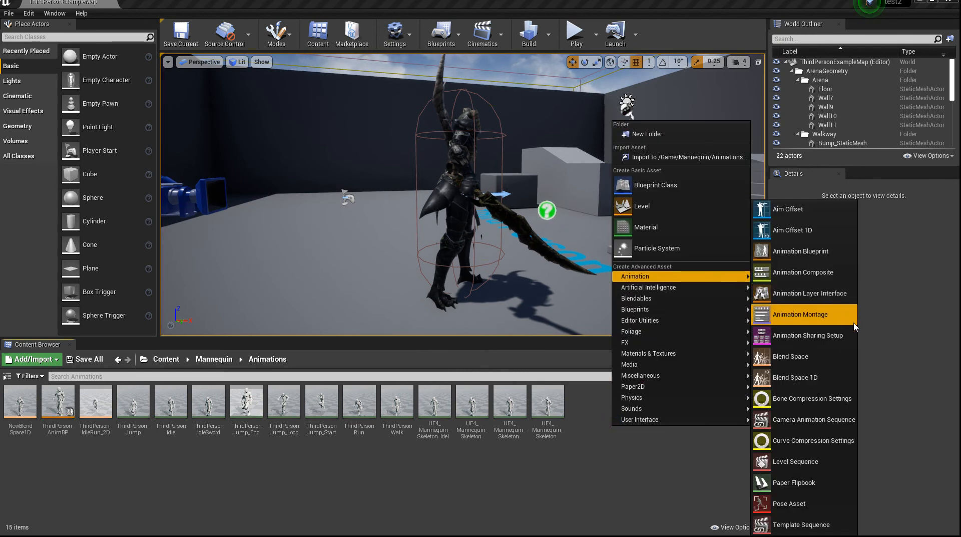
{"action": "left_click", "coordinate": [812, 381]}
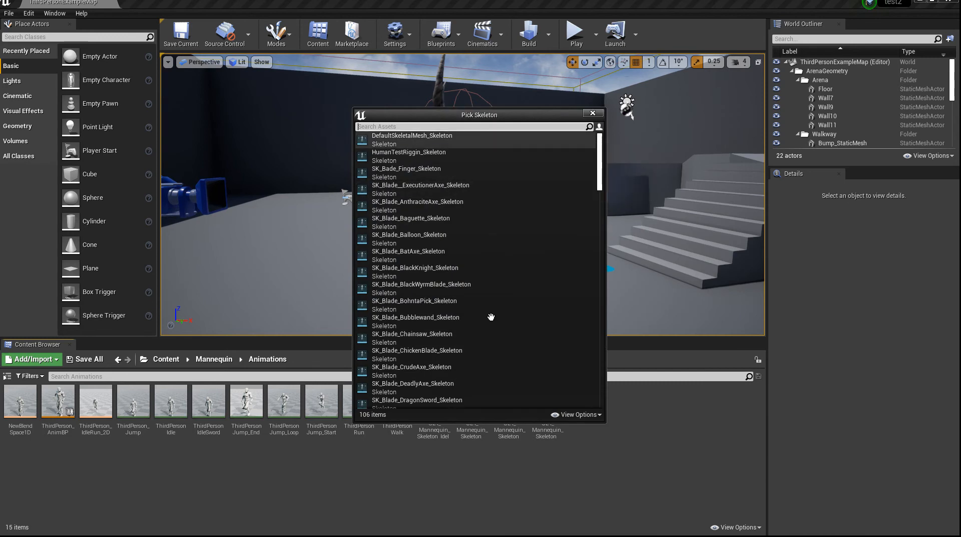
{"action": "scroll", "coordinate": [496, 340], "scroll_direction": "down", "scroll_amount": 5}
{"action": "scroll", "coordinate": [501, 366], "scroll_direction": "down", "scroll_amount": 20}
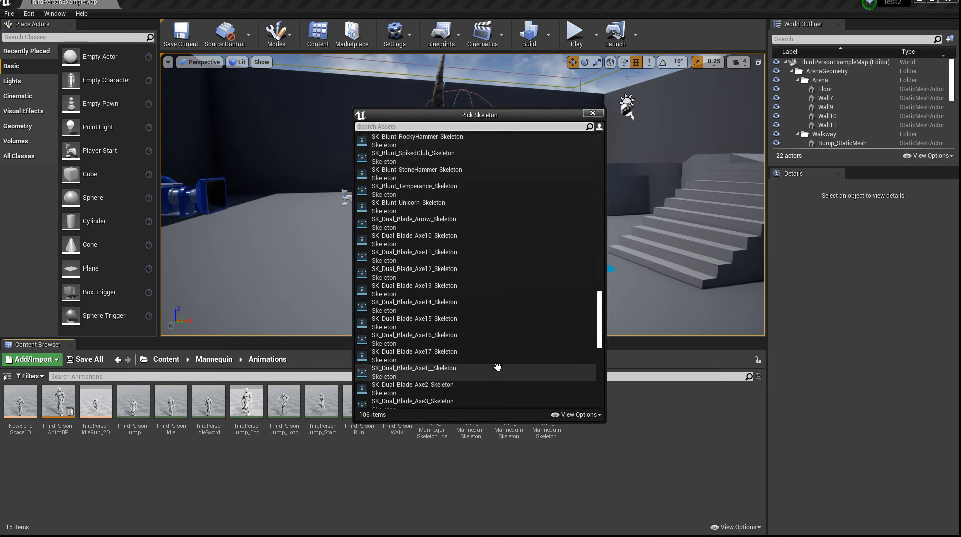
{"action": "scroll", "coordinate": [491, 376], "scroll_direction": "down", "scroll_amount": 3}
{"action": "left_click", "coordinate": [453, 396]}
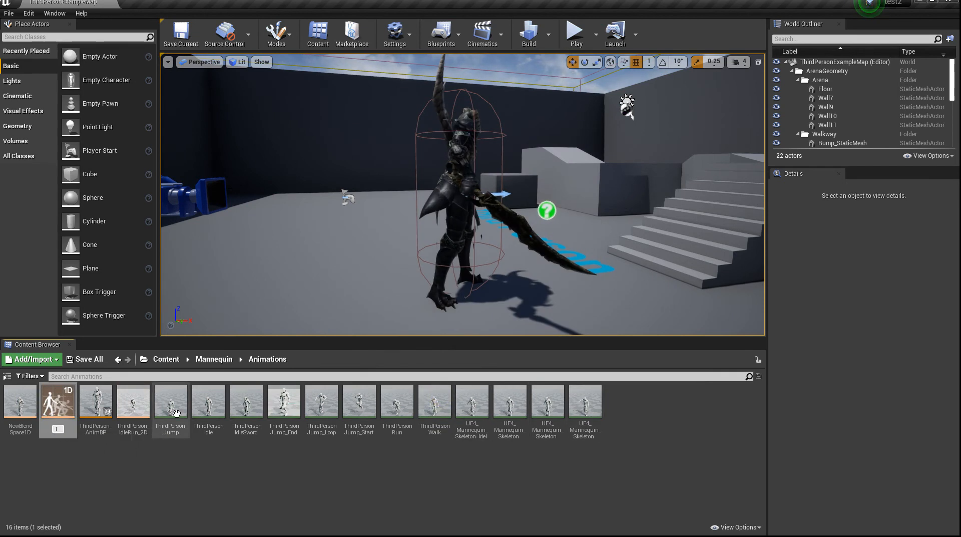
{"action": "key", "text": "Return"}
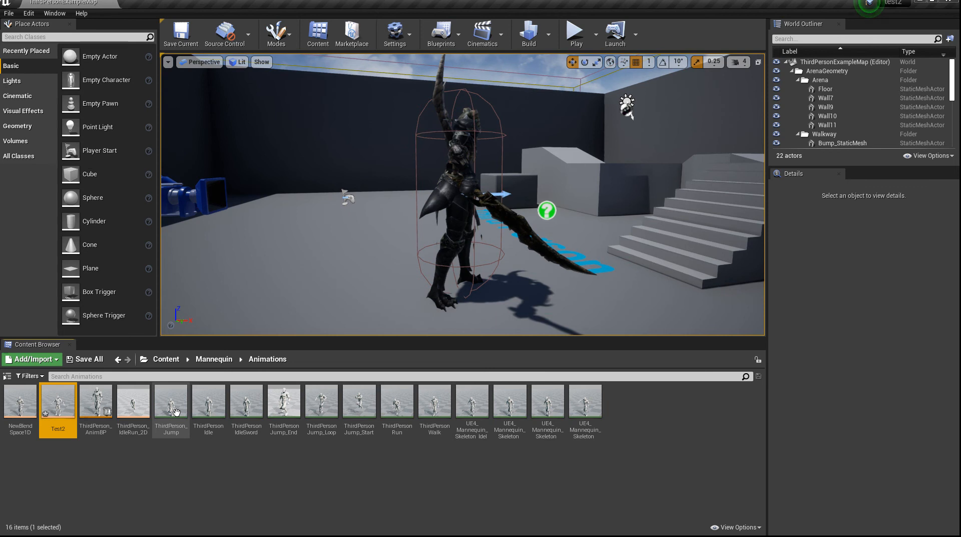
Open the Test2 blend space and place the UE4_Mannequin_Skeleton_Sequence_SwordIdel3 animation as a sample point at 0.0.
{"action": "double_click", "coordinate": [64, 398]}
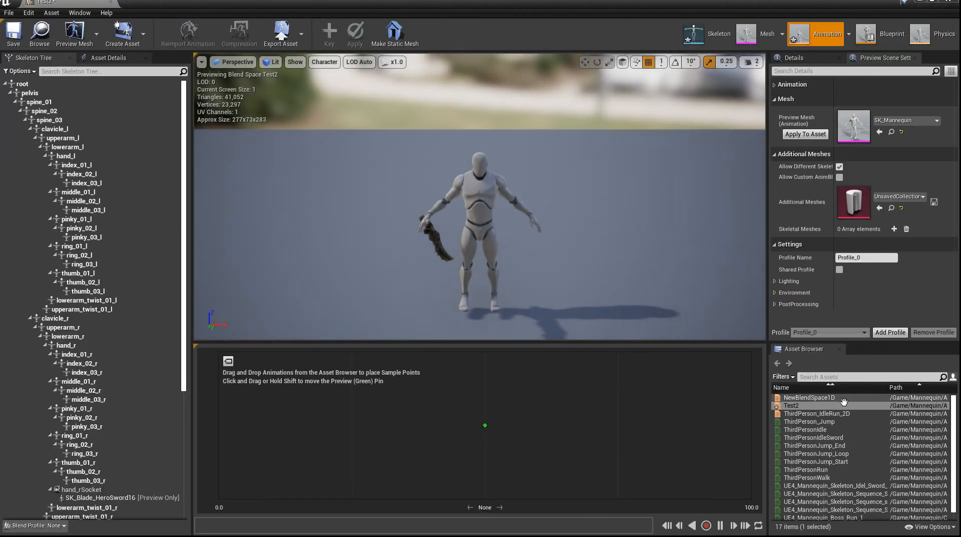
{"action": "scroll", "coordinate": [846, 463], "scroll_direction": "down", "scroll_amount": 1}
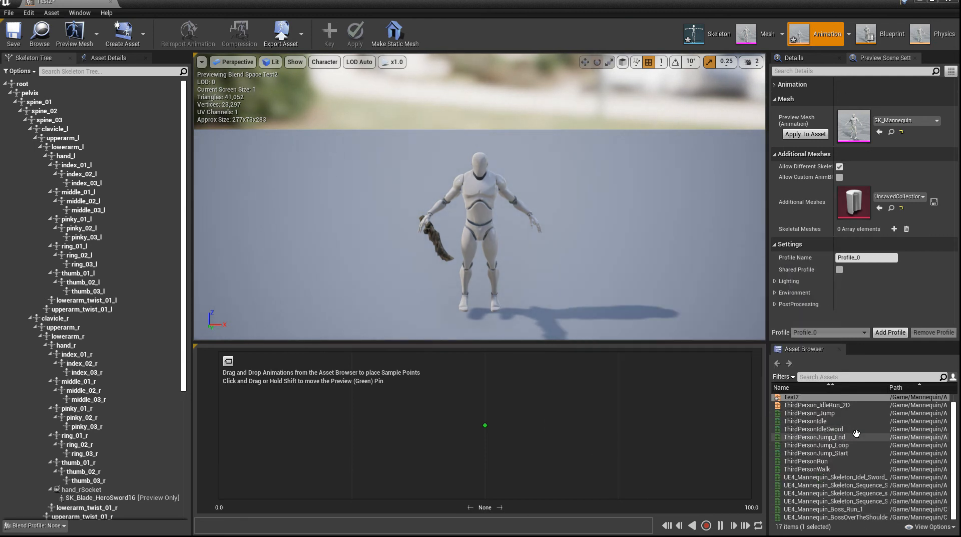
{"action": "scroll", "coordinate": [858, 435], "scroll_direction": "up", "scroll_amount": 1}
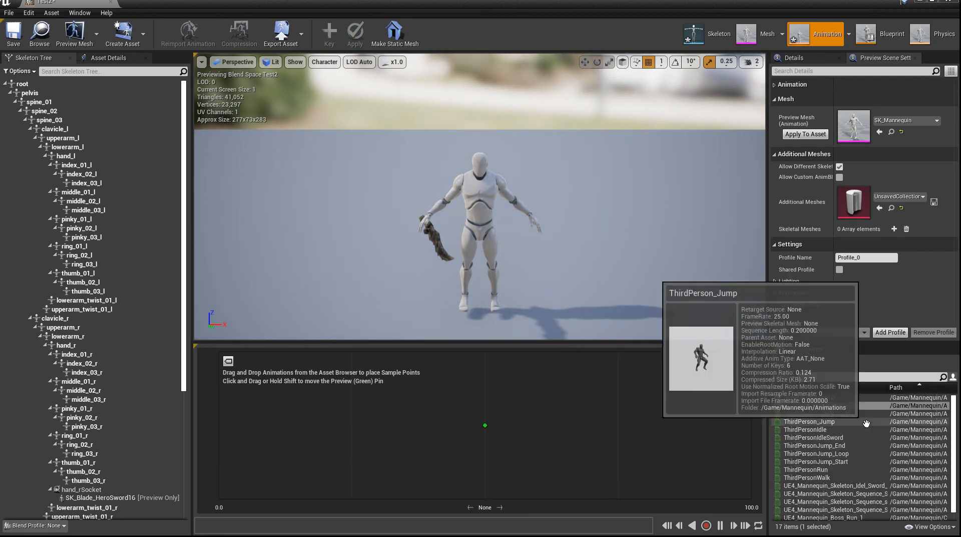
{"action": "scroll", "coordinate": [864, 458], "scroll_direction": "down", "scroll_amount": 1}
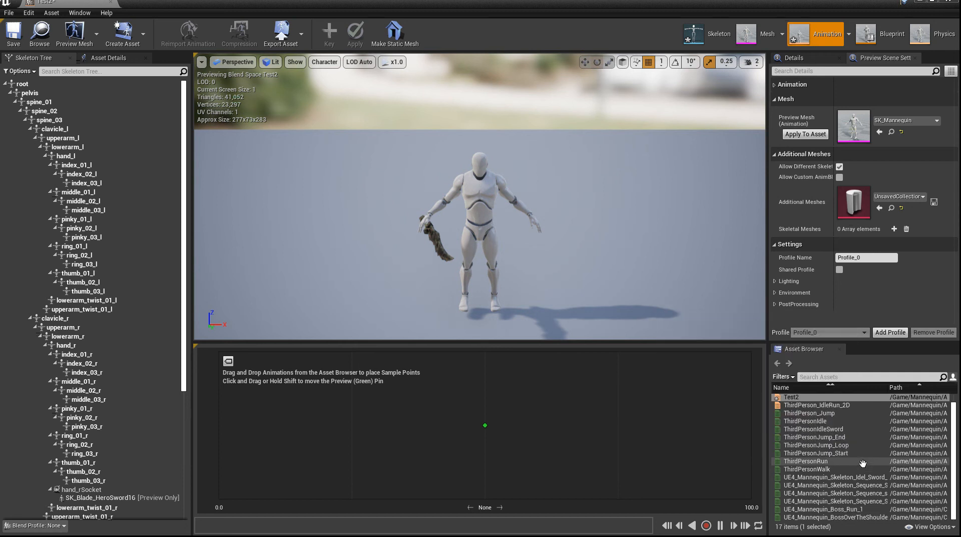
{"action": "left_click", "coordinate": [877, 500]}
{"action": "left_click_drag", "start_coordinate": [878, 499], "coordinate": [262, 435]}
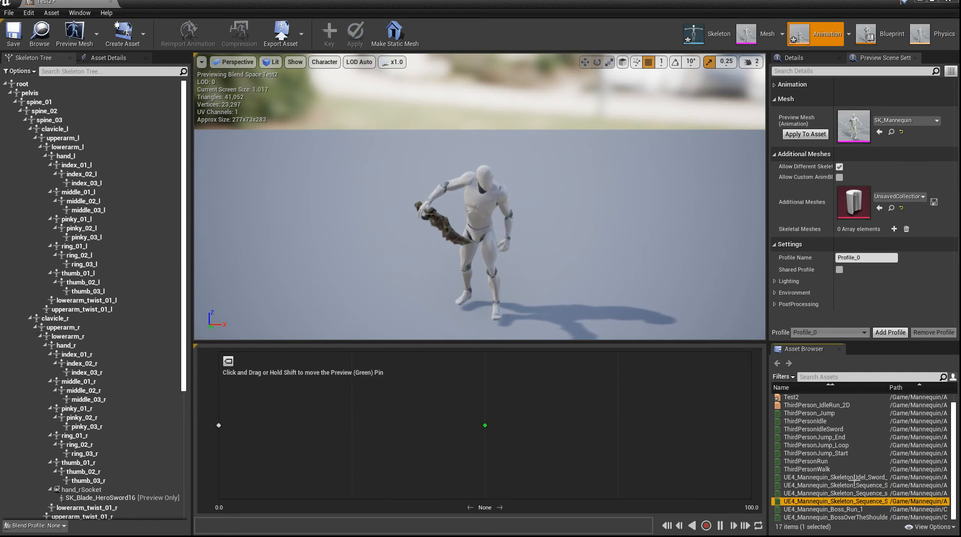
Add ThirdPersonRun as a sample point at 100.0 and move the preview pin there to preview the run.
{"action": "left_click", "coordinate": [853, 462]}
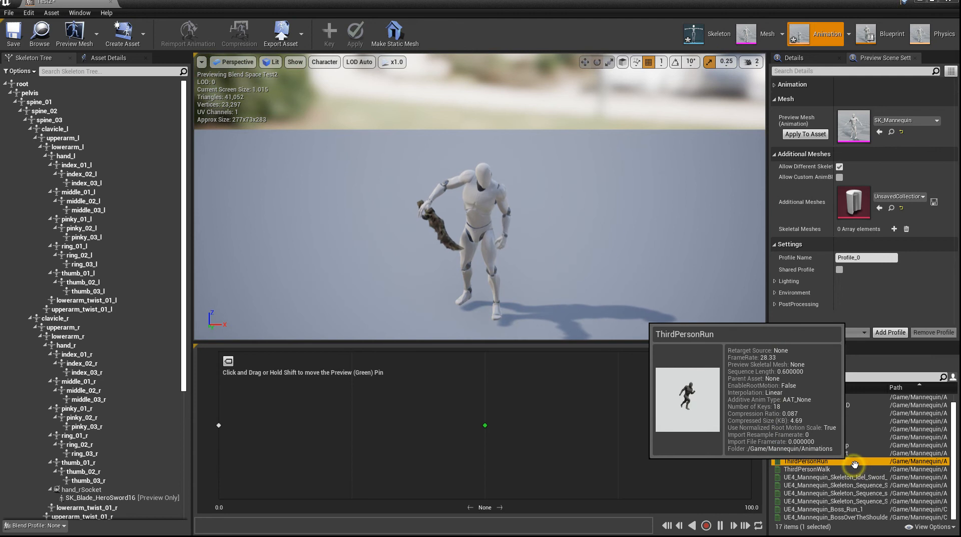
{"action": "left_click_drag", "start_coordinate": [853, 461], "coordinate": [742, 441]}
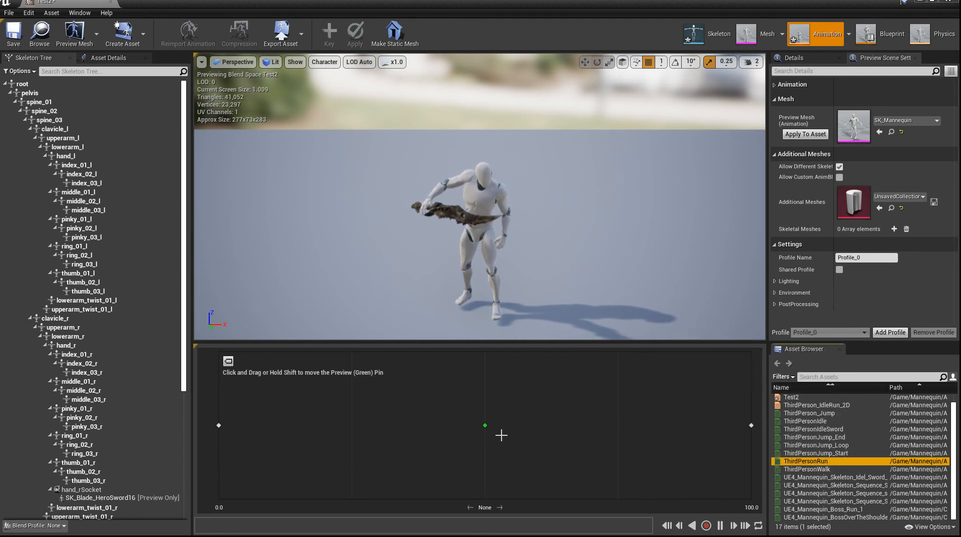
{"action": "left_click_drag", "start_coordinate": [486, 425], "coordinate": [751, 432]}
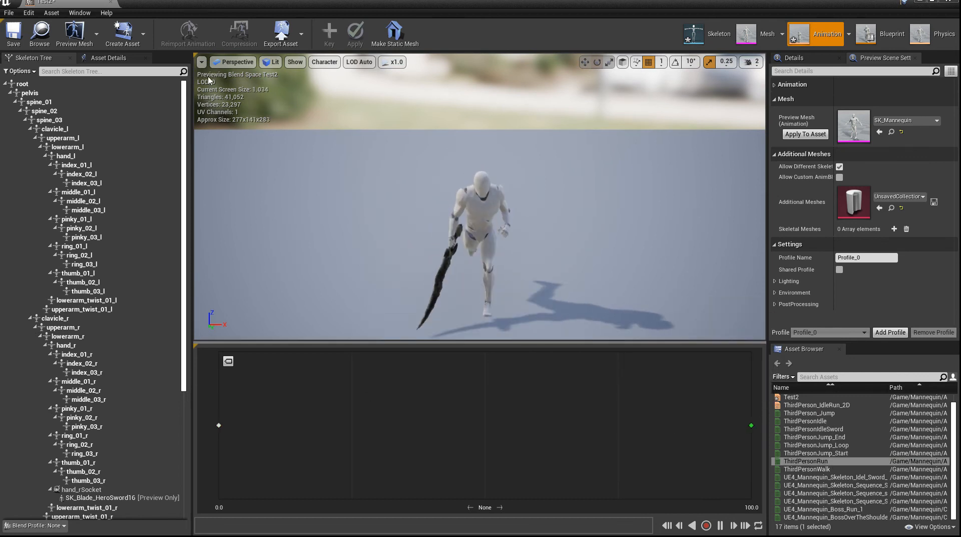
Save the Test2 blend space and close its editor.
{"action": "left_click", "coordinate": [14, 32]}
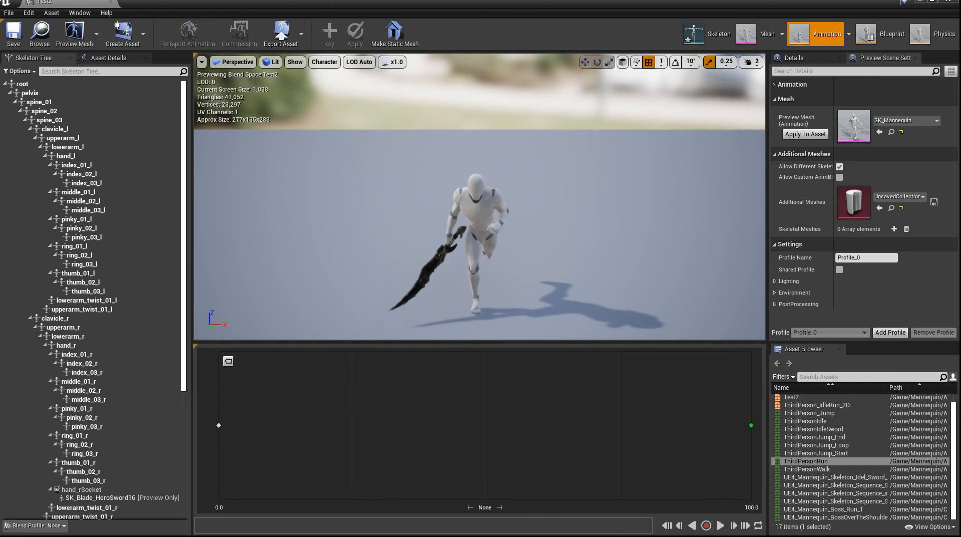
{"action": "left_click", "coordinate": [110, 4]}
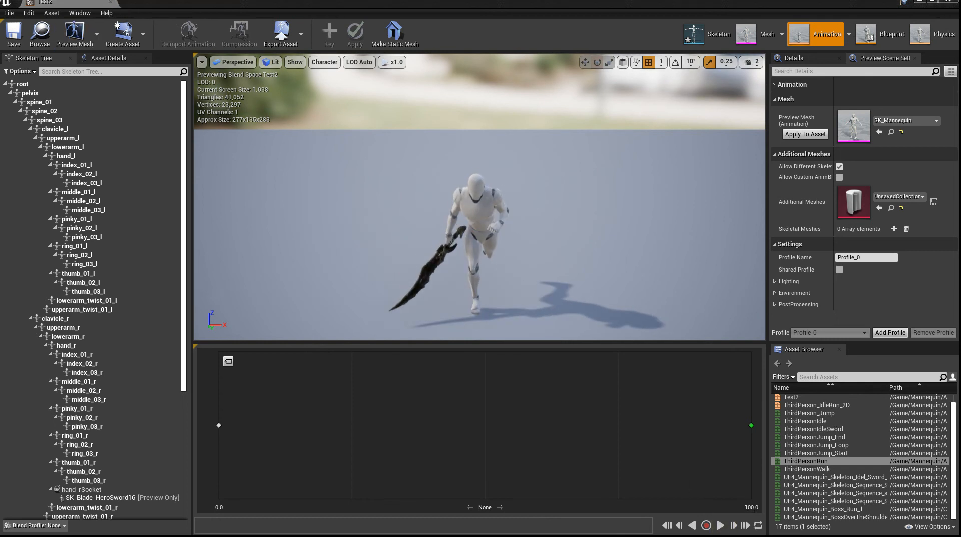
{"action": "left_click", "coordinate": [111, 5]}
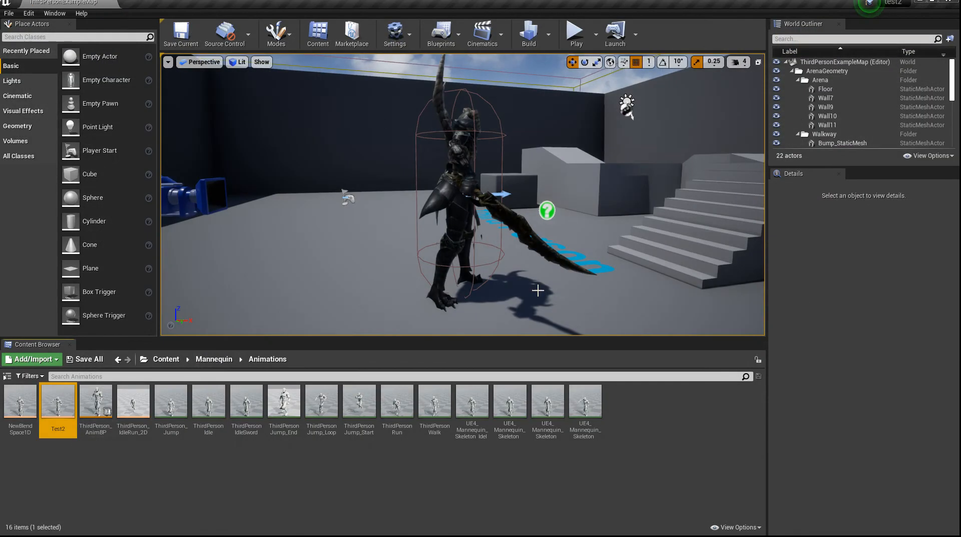
Open ThirdPerson_AnimBP and select the NewBlendSpace1D player in the Idle/Run state.
{"action": "left_click", "coordinate": [347, 463]}
{"action": "double_click", "coordinate": [96, 400]}
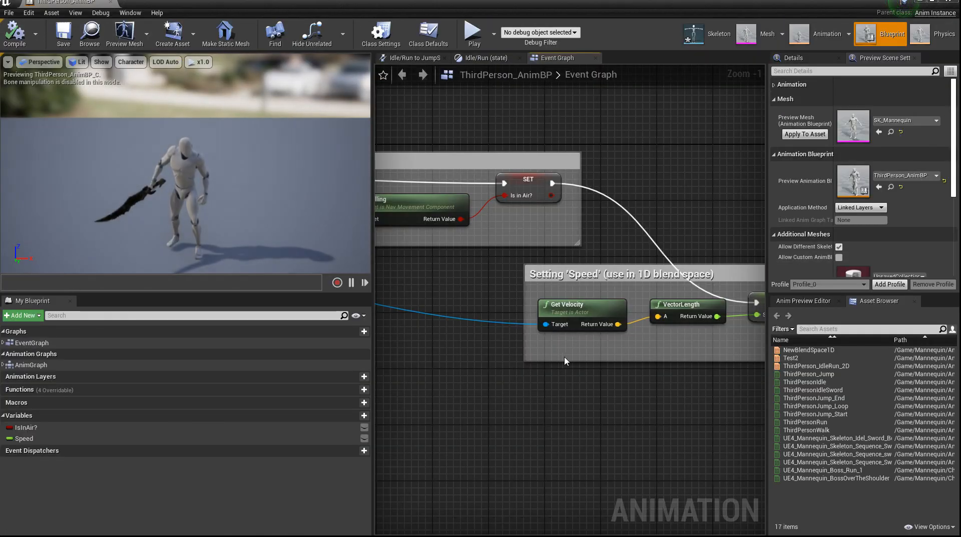
{"action": "left_click", "coordinate": [506, 59]}
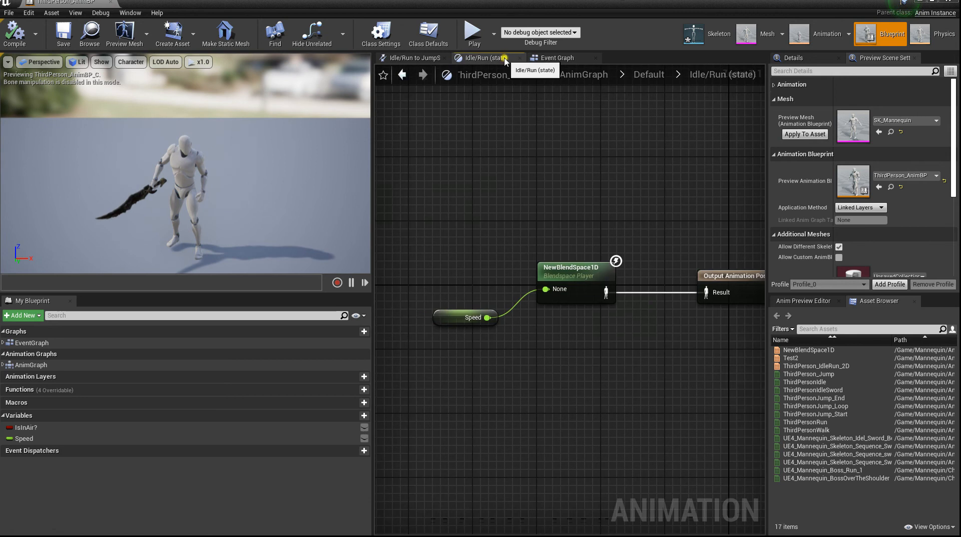
{"action": "left_click", "coordinate": [559, 271]}
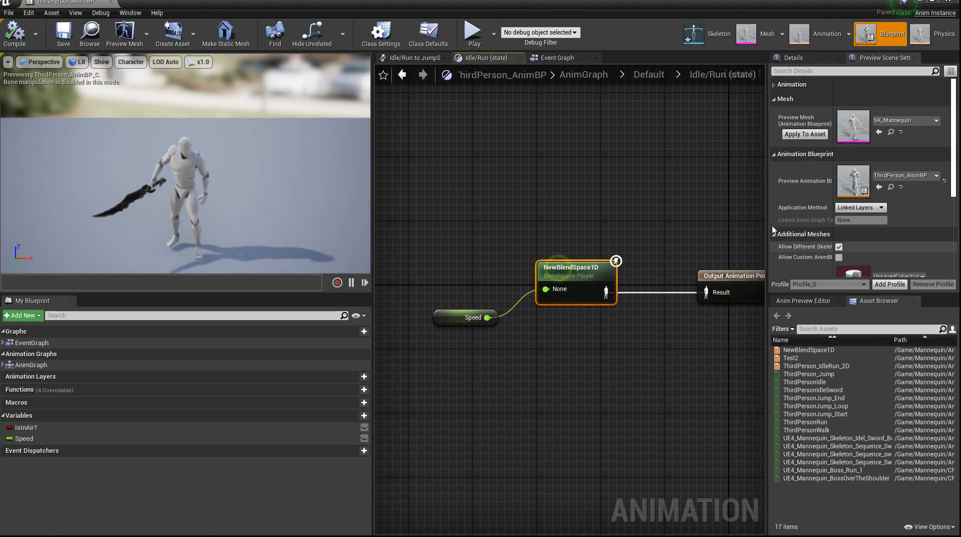
Set the selected player's Blend Space to Test2, then compile and close the animation blueprint.
{"action": "scroll", "coordinate": [885, 236], "scroll_direction": "down", "scroll_amount": 5}
{"action": "scroll", "coordinate": [884, 246], "scroll_direction": "up", "scroll_amount": 5}
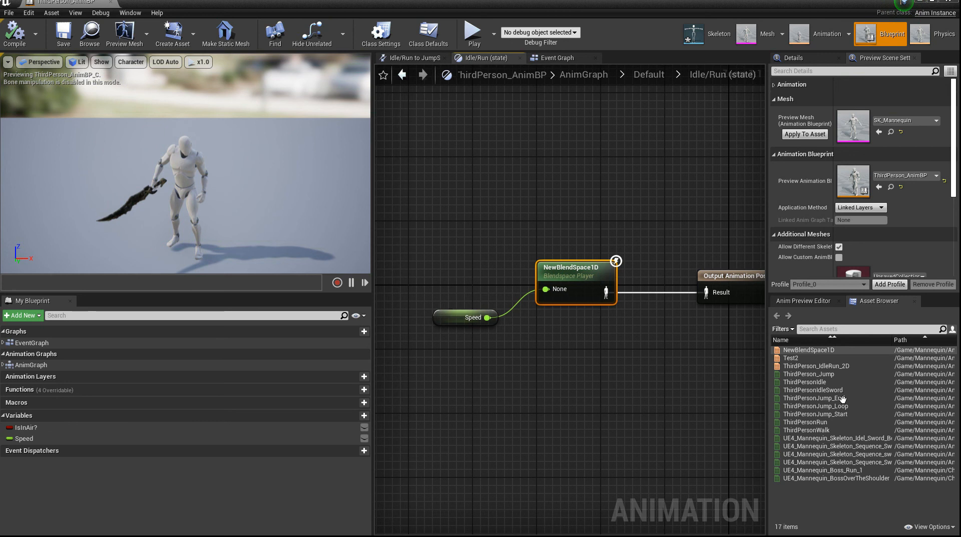
{"action": "left_click", "coordinate": [582, 282]}
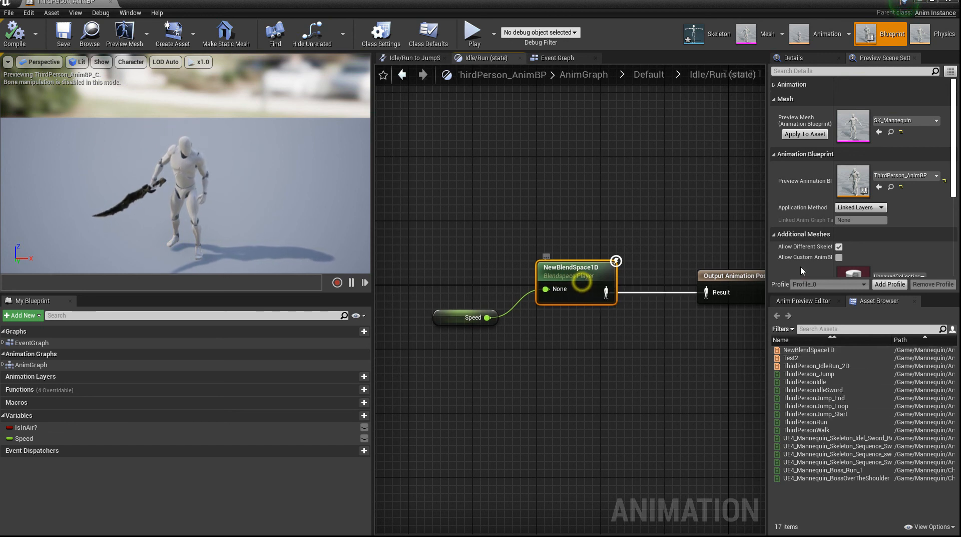
{"action": "scroll", "coordinate": [868, 245], "scroll_direction": "down", "scroll_amount": 5}
{"action": "scroll", "coordinate": [884, 246], "scroll_direction": "up", "scroll_amount": 3}
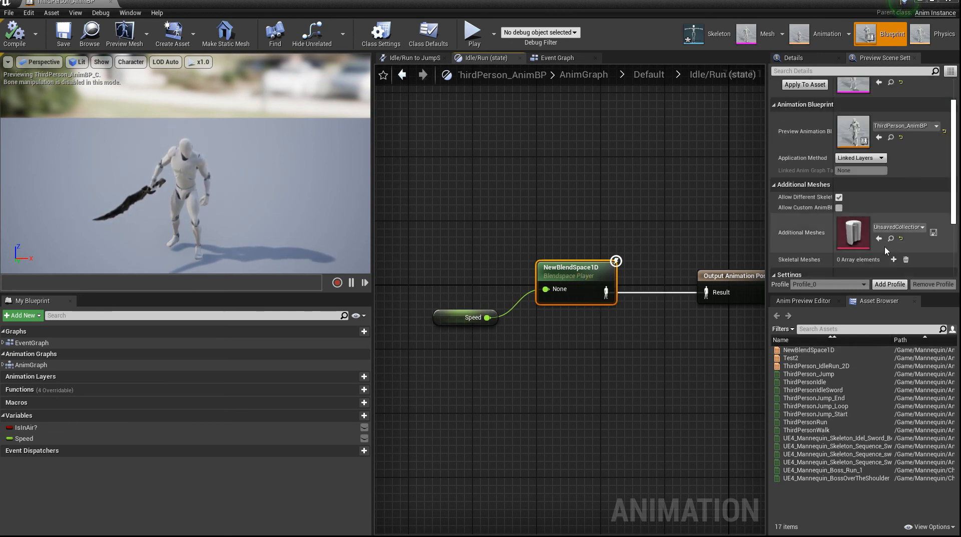
{"action": "scroll", "coordinate": [885, 247], "scroll_direction": "up", "scroll_amount": 2}
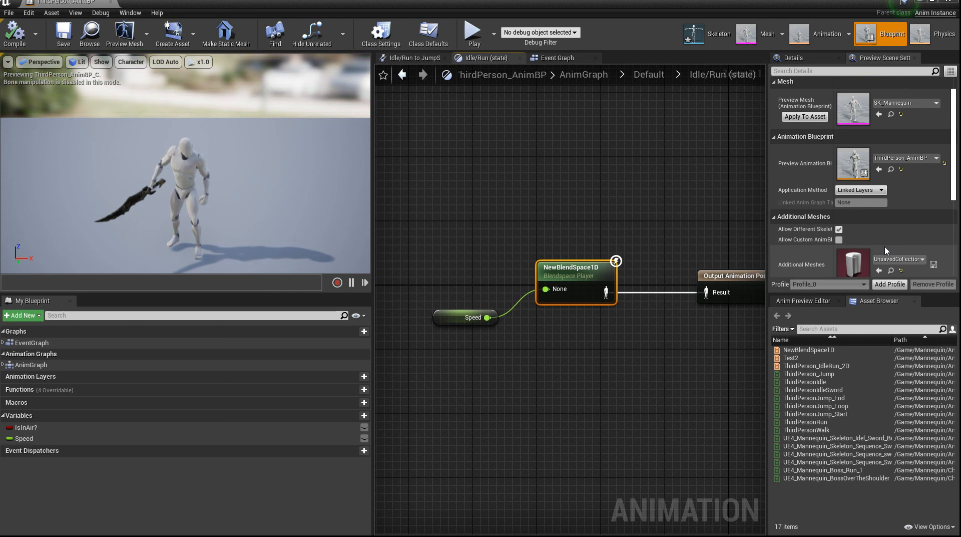
{"action": "scroll", "coordinate": [885, 251], "scroll_direction": "down", "scroll_amount": 1}
{"action": "left_click", "coordinate": [796, 57]}
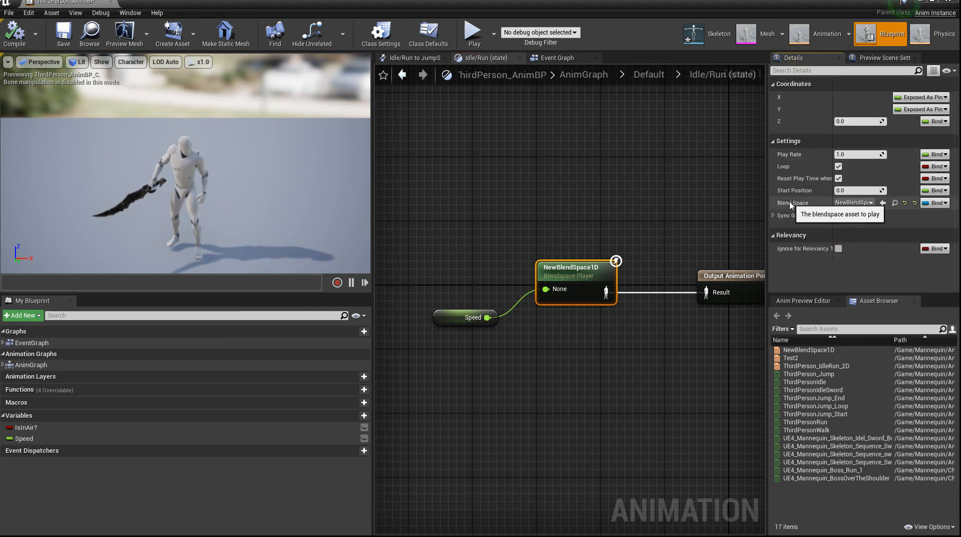
{"action": "left_click", "coordinate": [860, 205]}
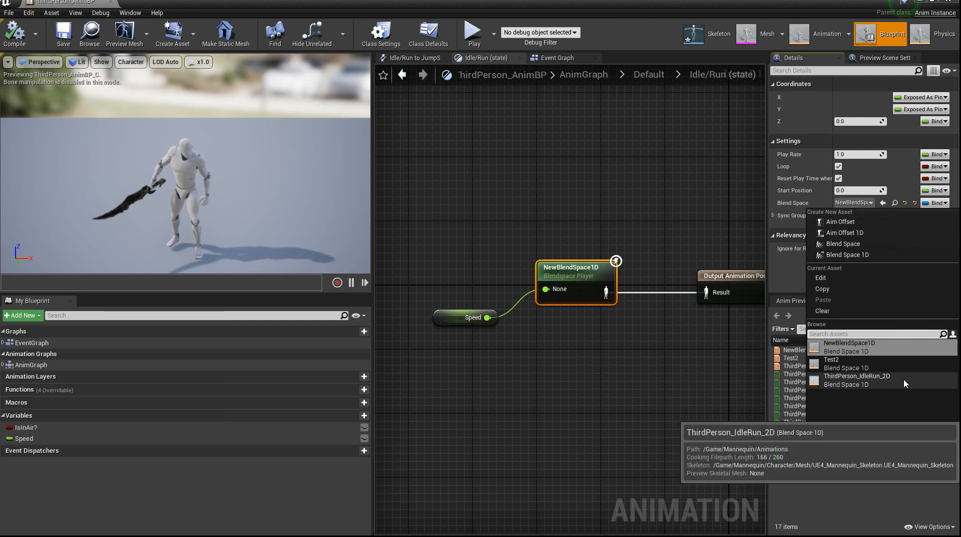
{"action": "left_click", "coordinate": [875, 367]}
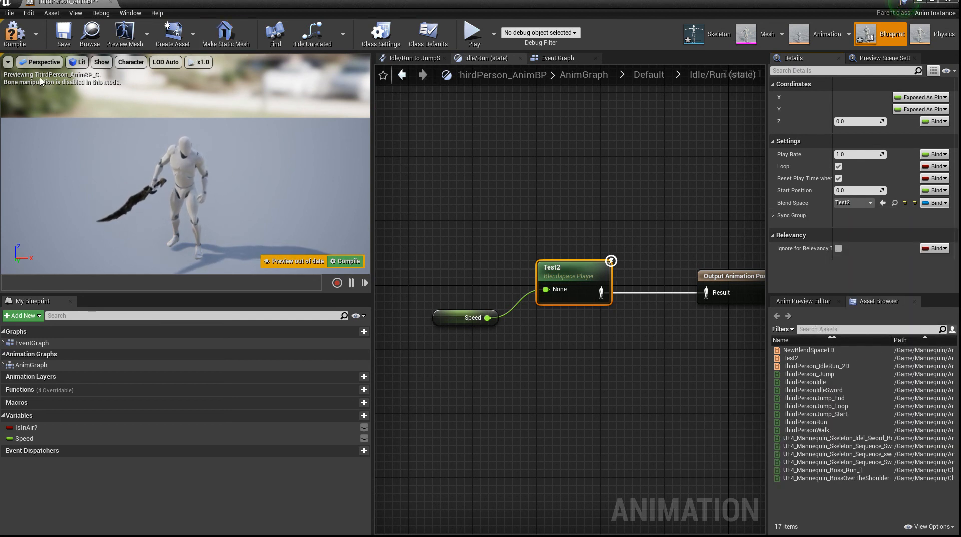
{"action": "left_click", "coordinate": [6, 30]}
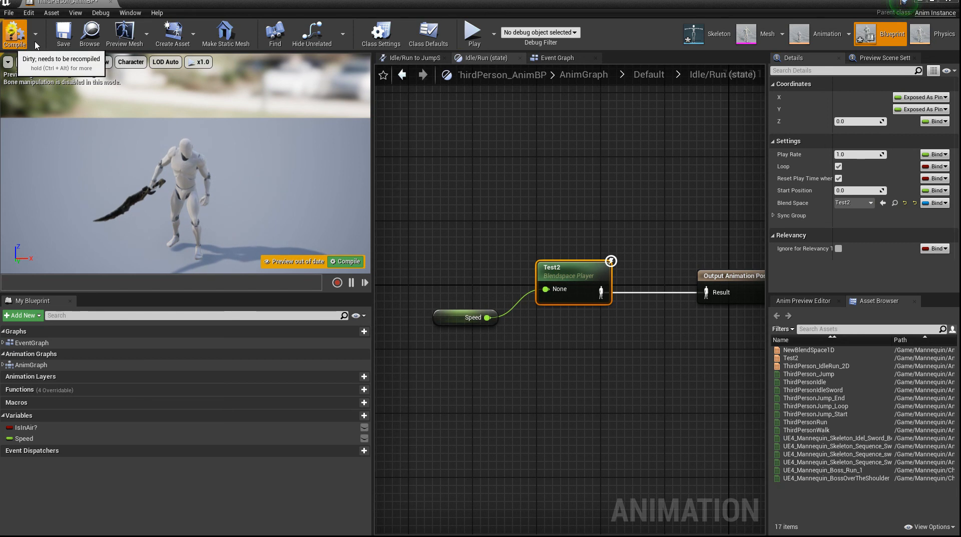
{"action": "left_click", "coordinate": [110, 3]}
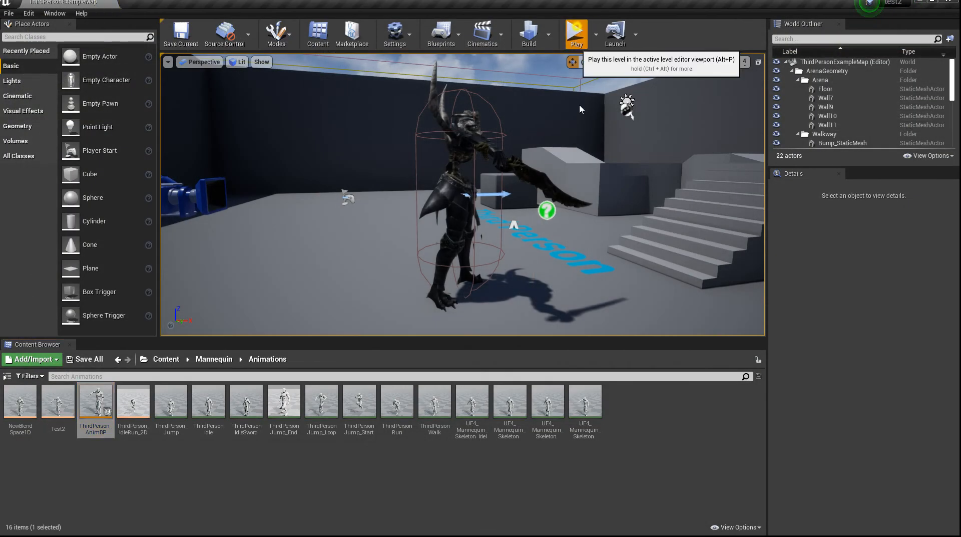
Play the level, move the character to check its idle and run animations, and stop the session.
{"action": "left_click", "coordinate": [576, 31]}
{"action": "left_click", "coordinate": [579, 230]}
{"action": "key", "text": "w"}
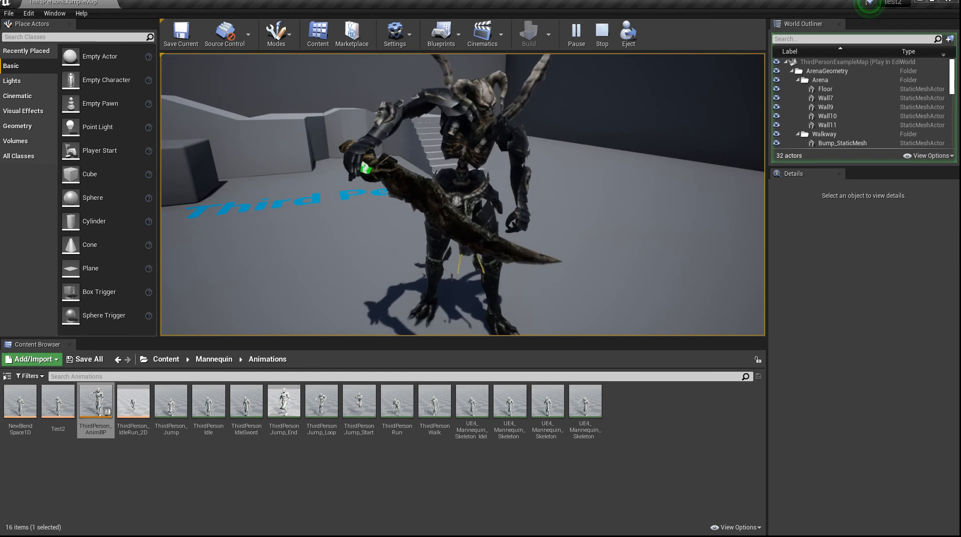
{"action": "key", "text": "Escape"}
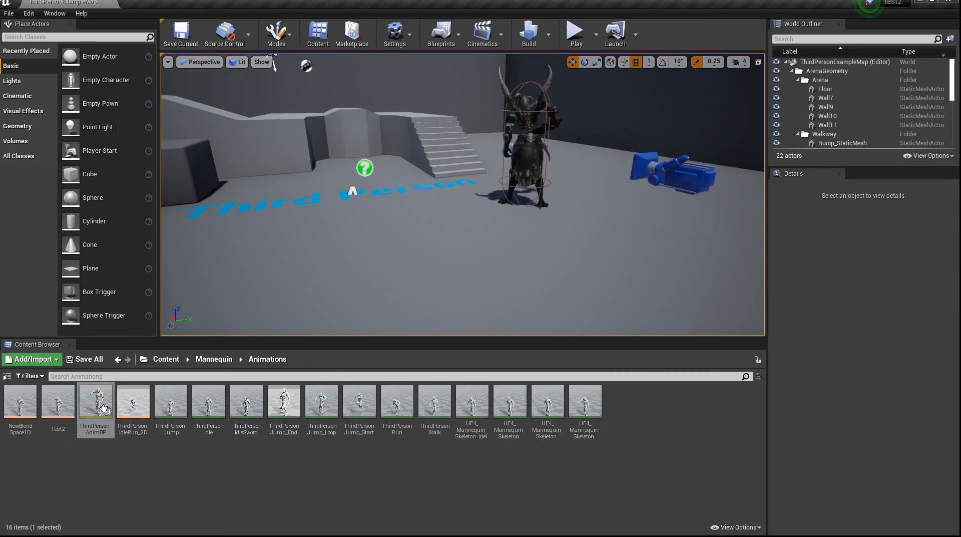
Reopen ThirdPerson_AnimBP and examine the ThirdPersonJump_Start player and its output pose in the JumpStart state.
{"action": "double_click", "coordinate": [96, 401]}
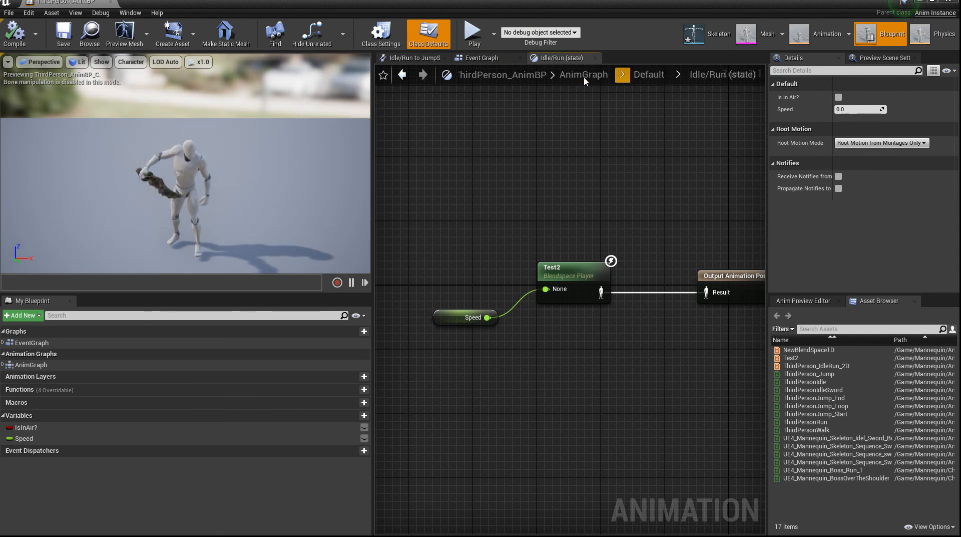
{"action": "left_click", "coordinate": [636, 75]}
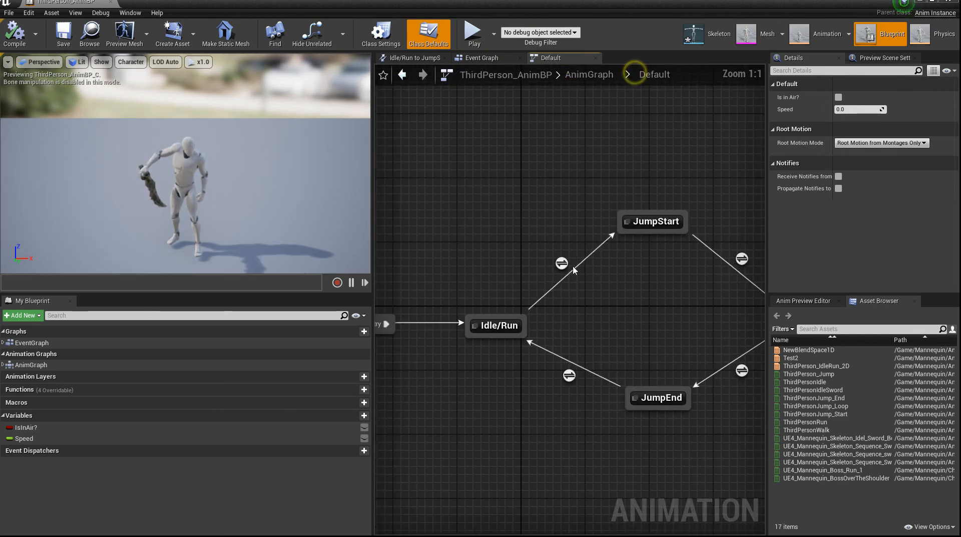
{"action": "double_click", "coordinate": [667, 222]}
{"action": "left_click", "coordinate": [477, 319]}
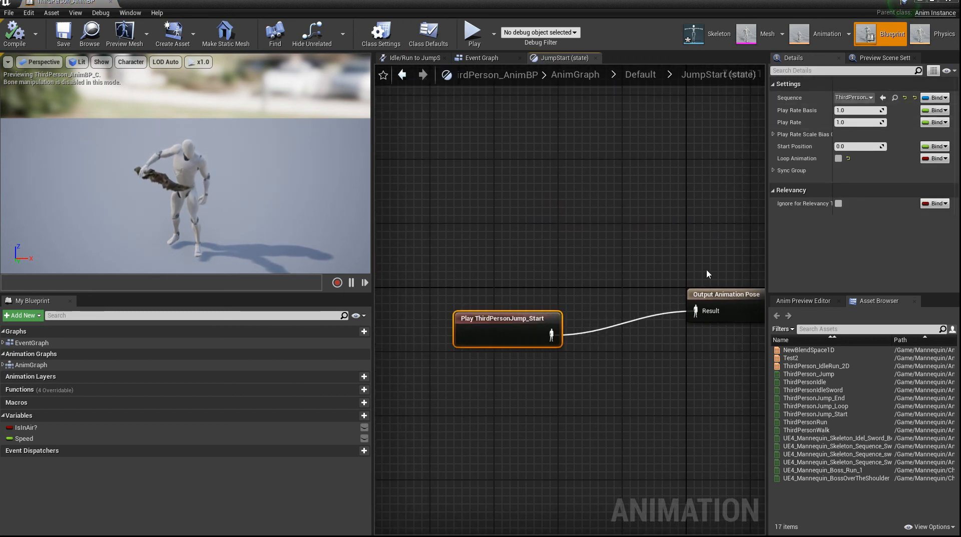
{"action": "left_click", "coordinate": [706, 303]}
{"action": "right_click_drag", "start_coordinate": [680, 235], "coordinate": [632, 195]}
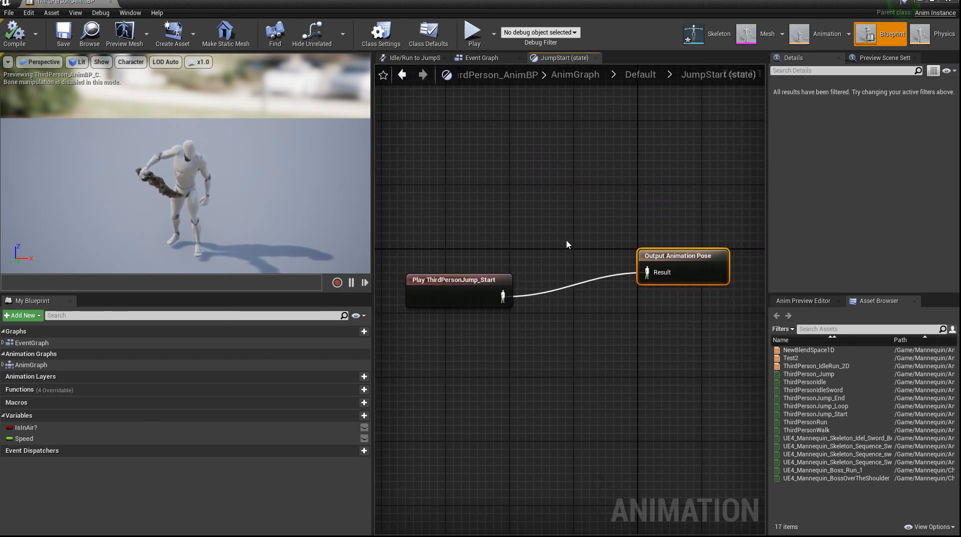
{"action": "left_click", "coordinate": [481, 285]}
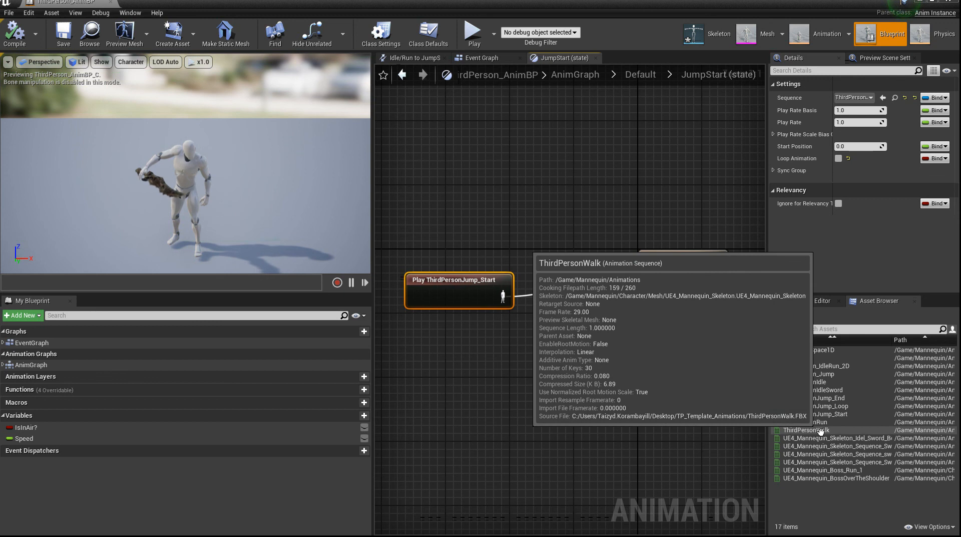
Try adding a ThirdPersonWalk player to the JumpStart state graph, delete it, and reselect the ThirdPersonJump_Start player.
{"action": "left_click_drag", "start_coordinate": [820, 430], "coordinate": [623, 309]}
{"action": "left_click", "coordinate": [489, 410]}
{"action": "key", "text": "Delete"}
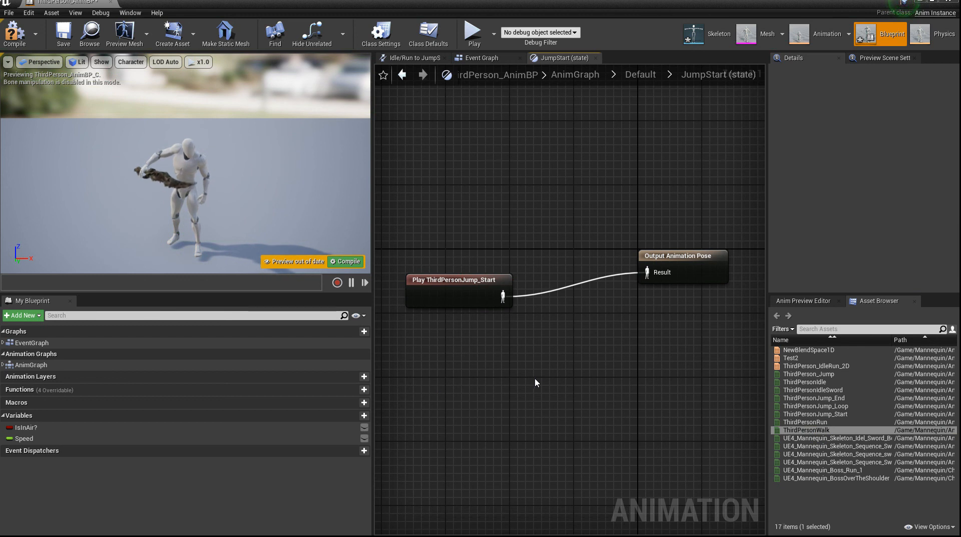
{"action": "left_click", "coordinate": [483, 285]}
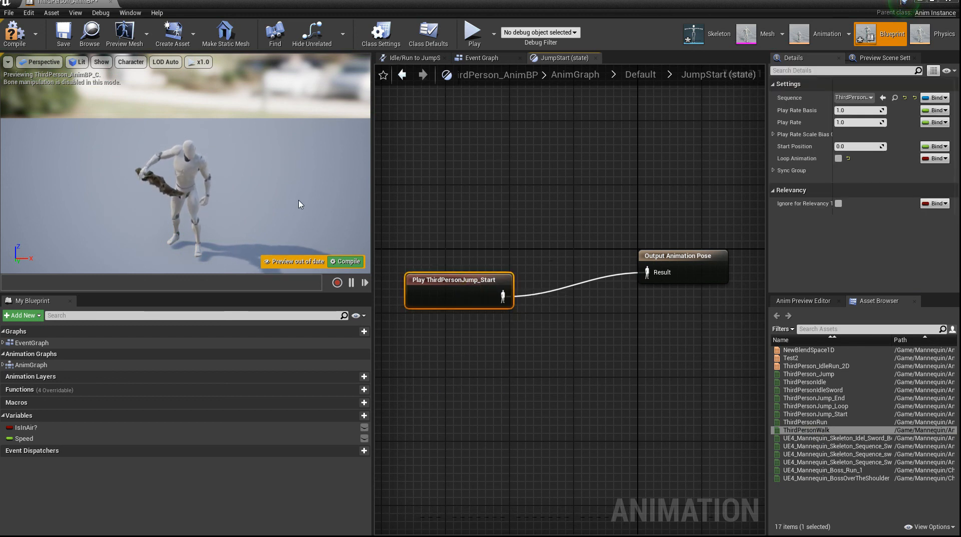